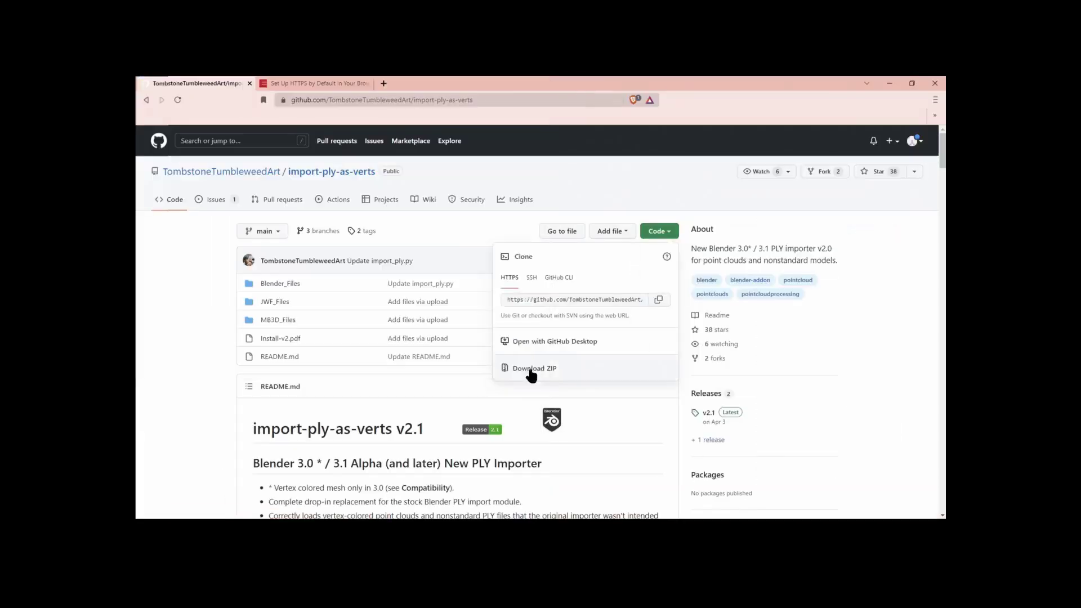
- Download the import-ply-as-verts repository as a ZIP archive
{"action": "left_click", "coordinate": [531, 369]}
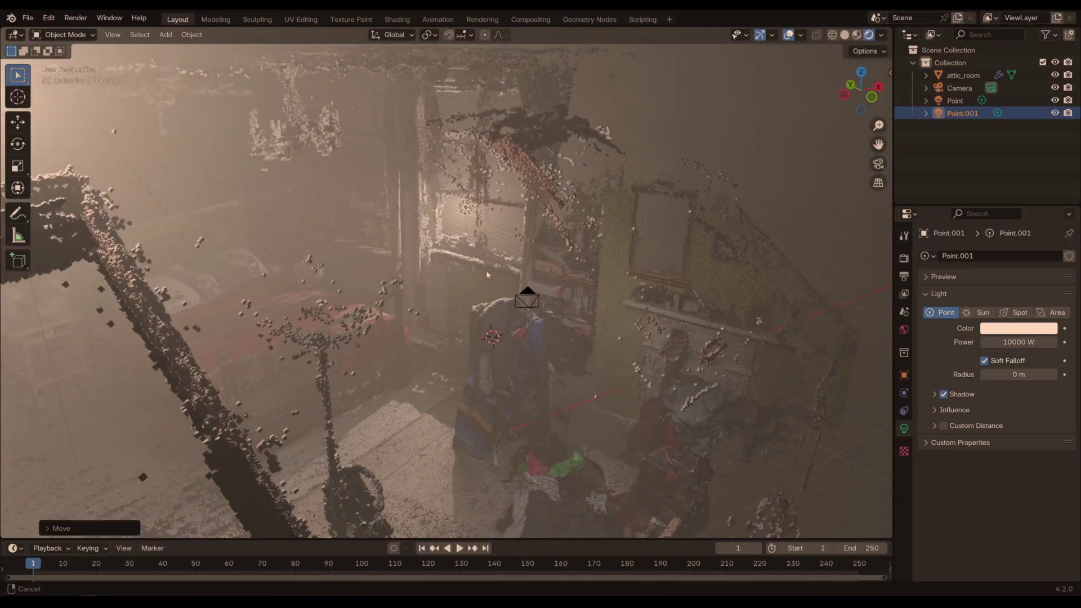
- Walk the camera through the rendered attic room point cloud to inspect the window, bed and floor areas
{"action": "middle_click_drag", "start_coordinate": [488, 275], "coordinate": [664, 205], "text": "shift"}
{"action": "key", "text": "shift+grave"}
{"action": "key", "text": "a"}
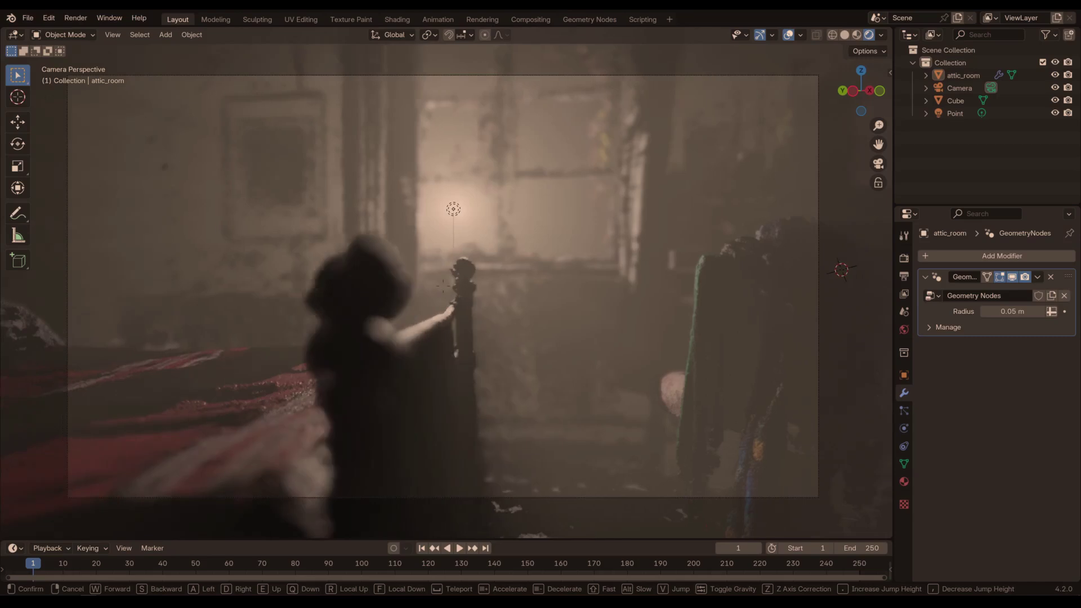
{"action": "key", "text": "d"}
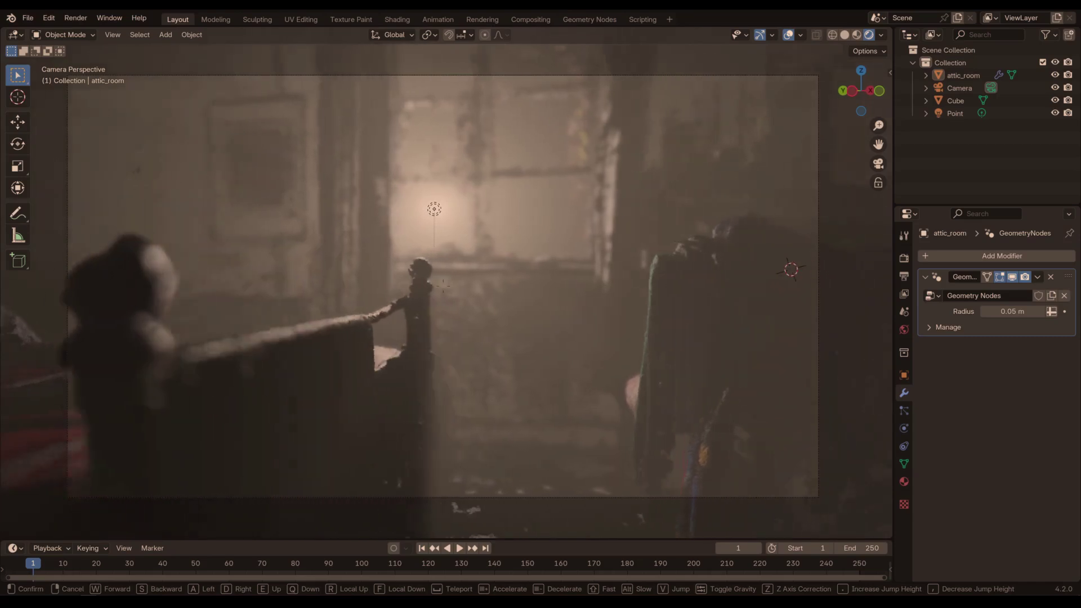
{"action": "key", "text": "w"}
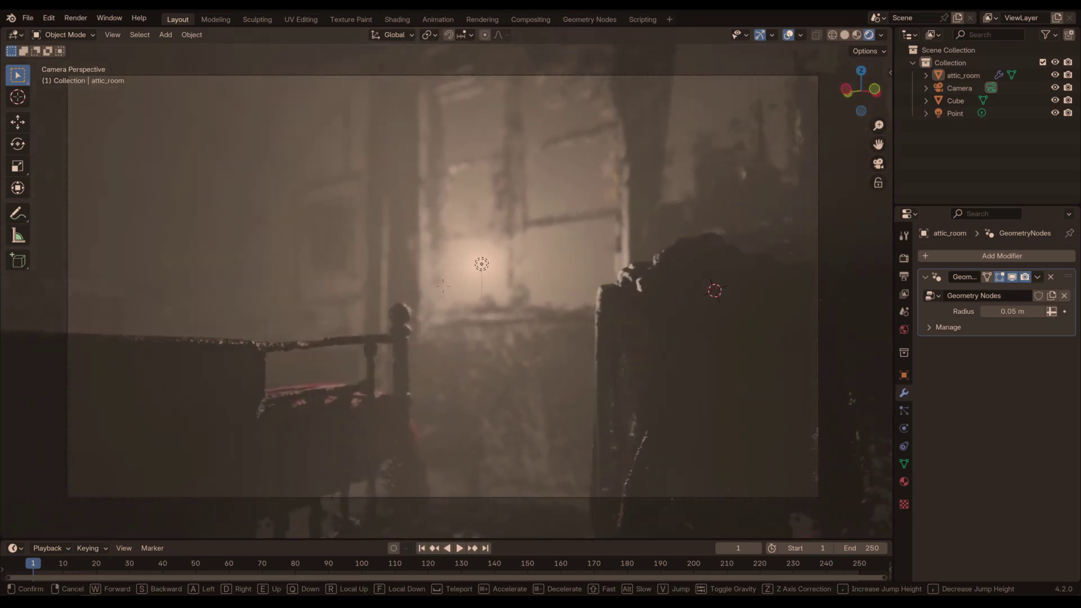
{"action": "key", "text": "w"}
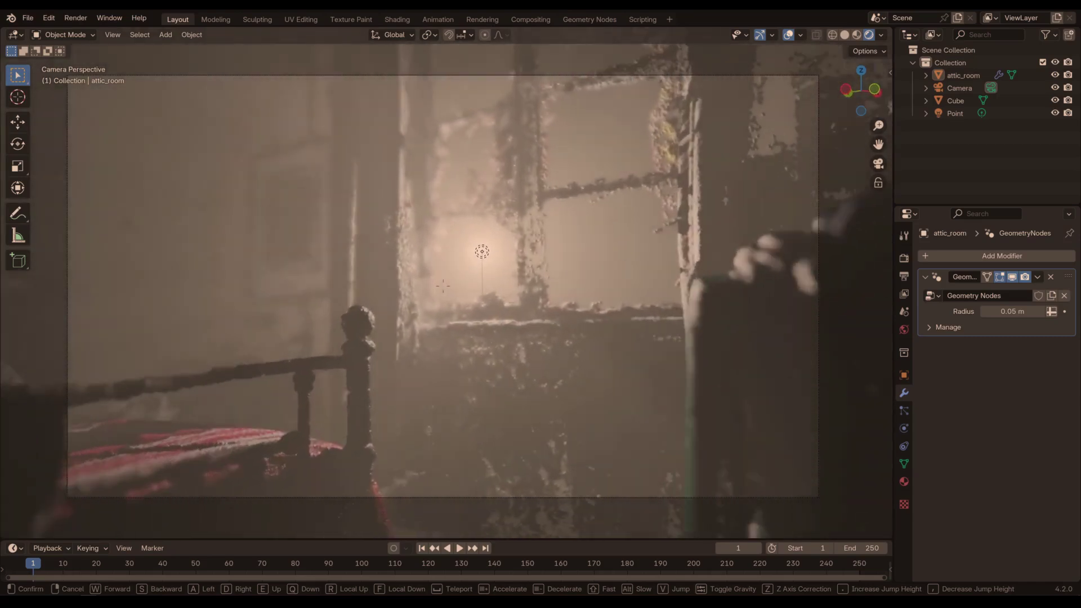
{"action": "key", "text": "w"}
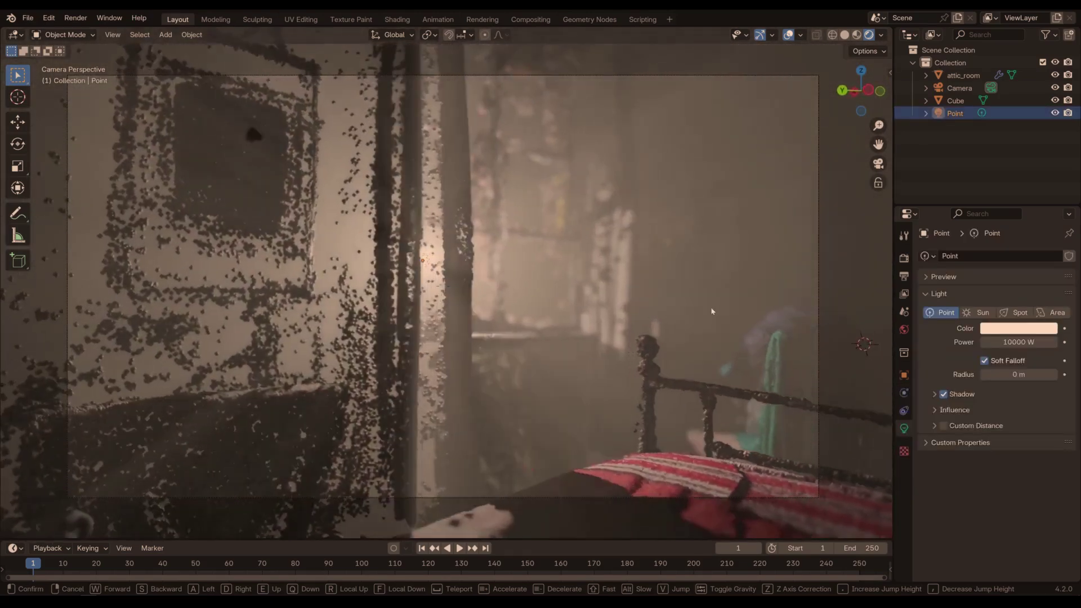
{"action": "key", "text": "w"}
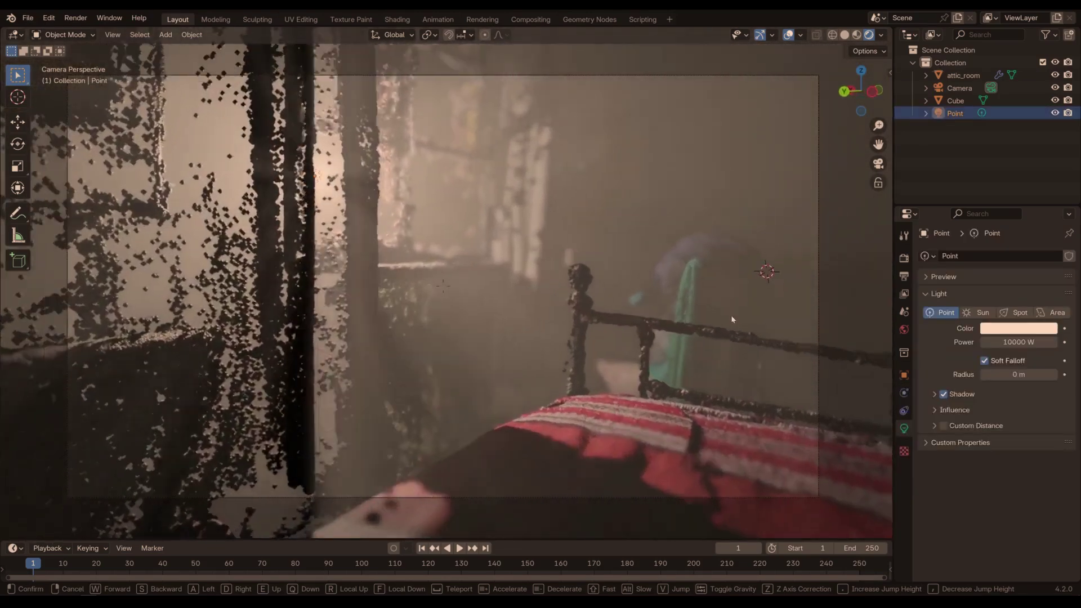
{"action": "key", "text": "w"}
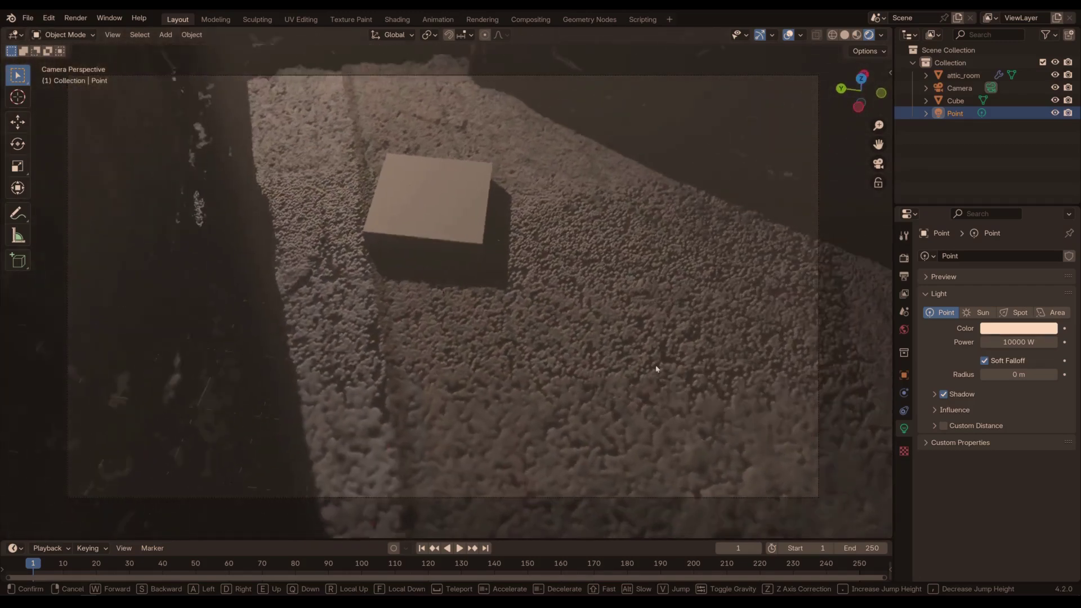
{"action": "left_click", "coordinate": [542, 331]}
{"action": "left_click", "coordinate": [532, 330]}
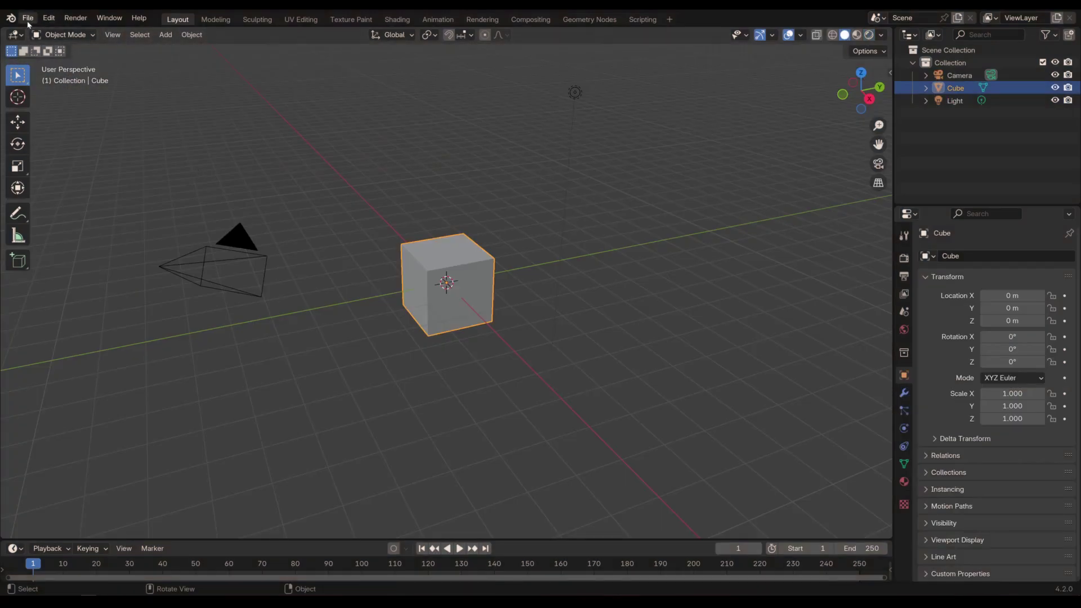
- Import the Stanford PLY file attic_room.ply into the default scene
{"action": "left_click", "coordinate": [28, 17]}
{"action": "mouse_move", "coordinate": [75, 199]}
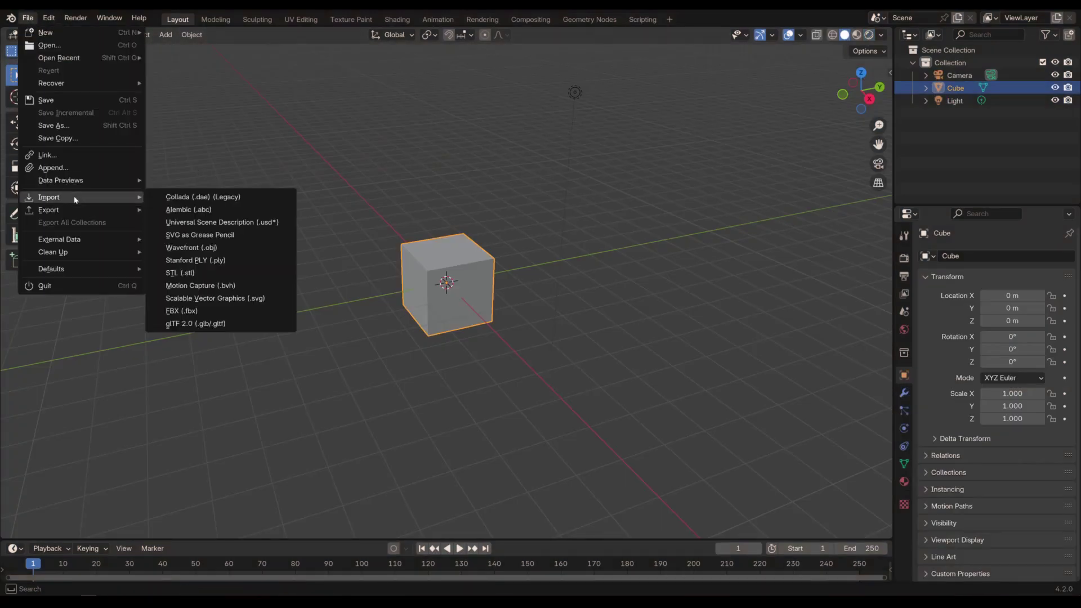
{"action": "left_click", "coordinate": [225, 262]}
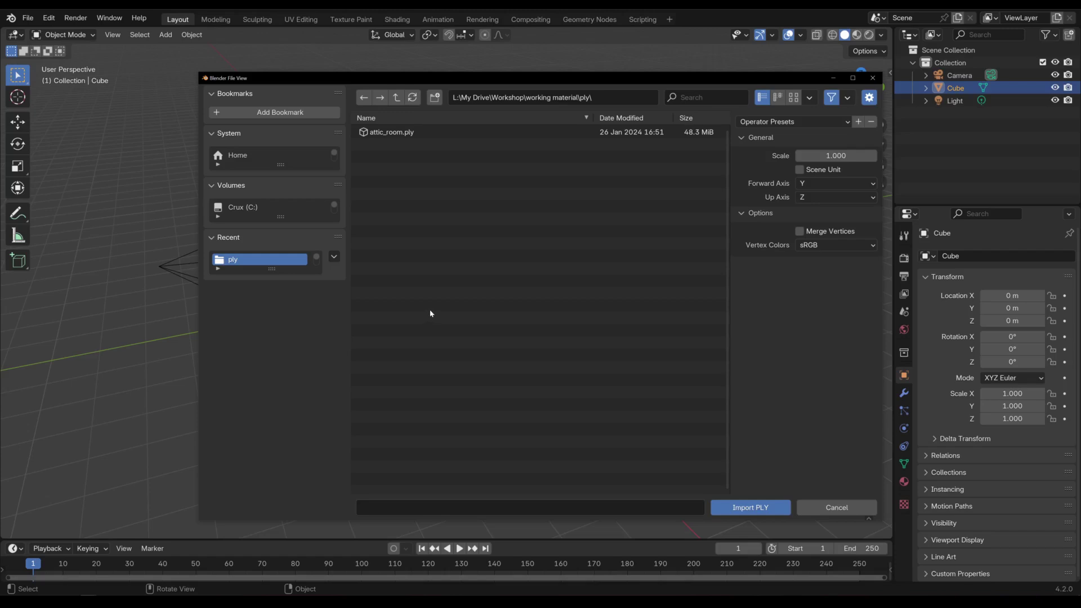
{"action": "left_click", "coordinate": [403, 135]}
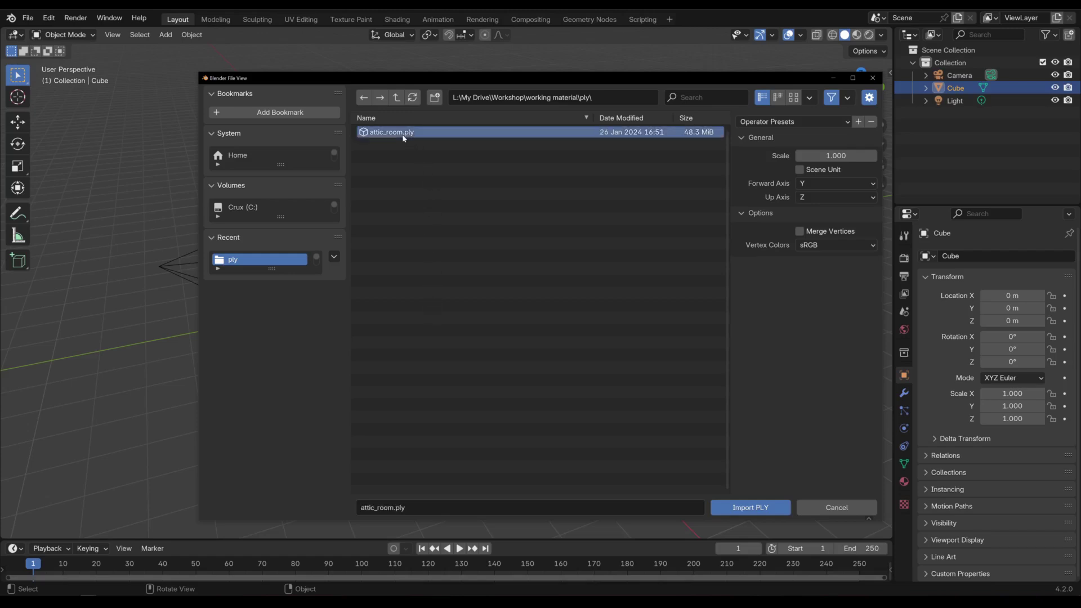
{"action": "left_click", "coordinate": [751, 512]}
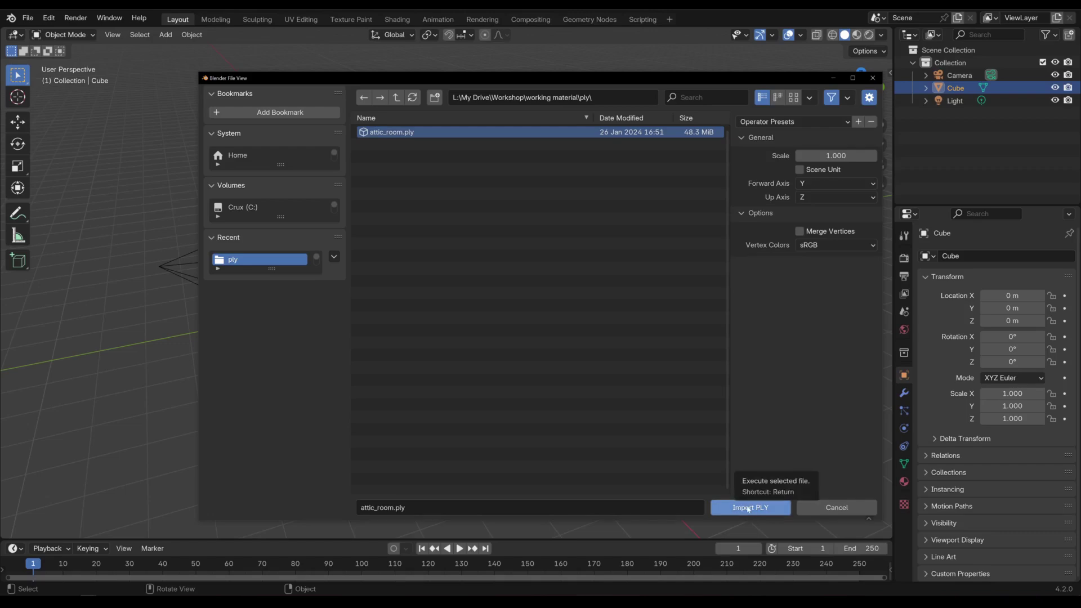
{"action": "left_click", "coordinate": [749, 508]}
- Create a new geometry node tree on the imported attic_room object in the Geometry Nodes workspace
{"action": "scroll", "coordinate": [438, 223], "scroll_direction": "down", "scroll_amount": 6}
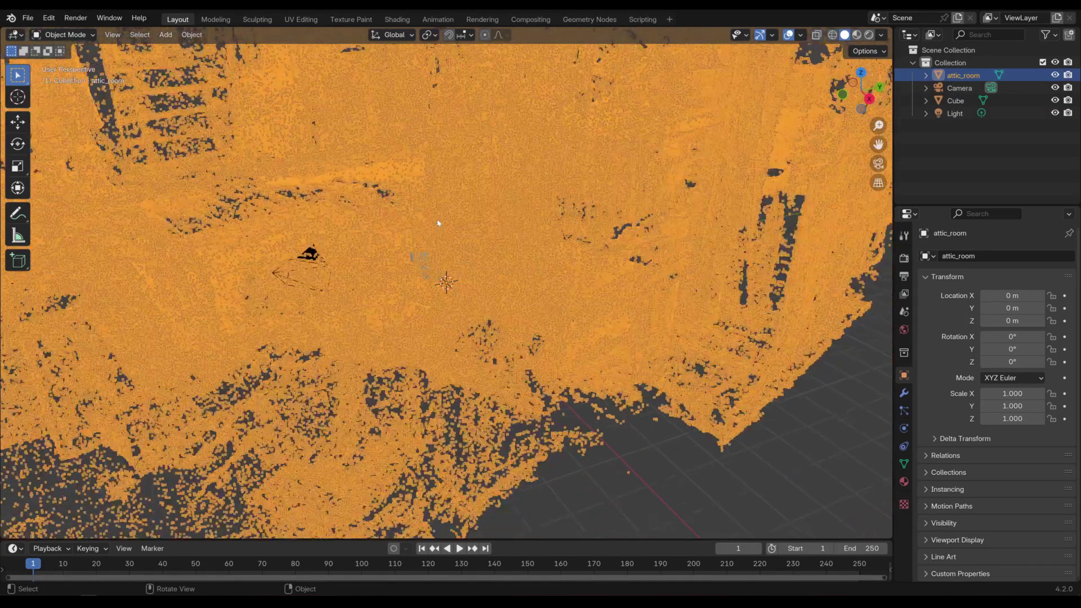
{"action": "scroll", "coordinate": [441, 230], "scroll_direction": "down", "scroll_amount": 1}
{"action": "scroll", "coordinate": [390, 140], "scroll_direction": "up", "scroll_amount": 3}
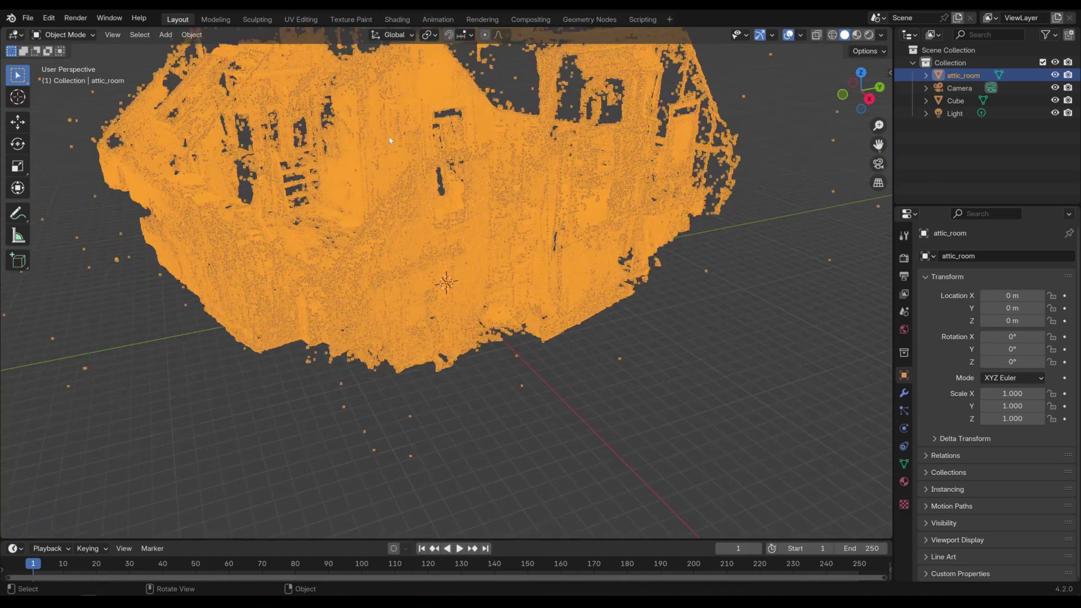
{"action": "scroll", "coordinate": [402, 148], "scroll_direction": "down", "scroll_amount": 3}
{"action": "scroll", "coordinate": [402, 148], "scroll_direction": "up", "scroll_amount": 2}
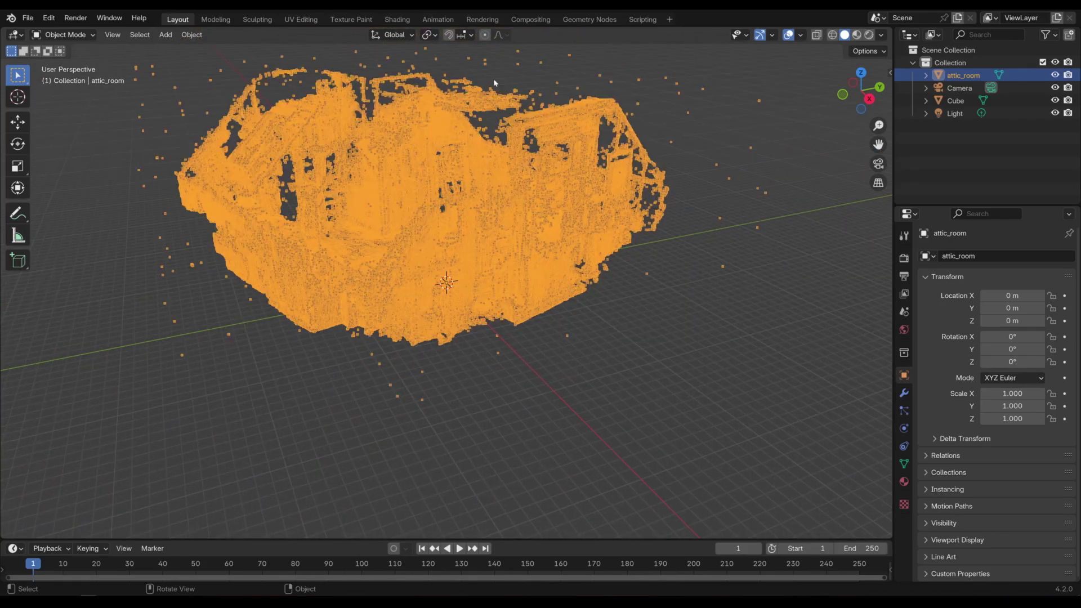
{"action": "left_click", "coordinate": [588, 21]}
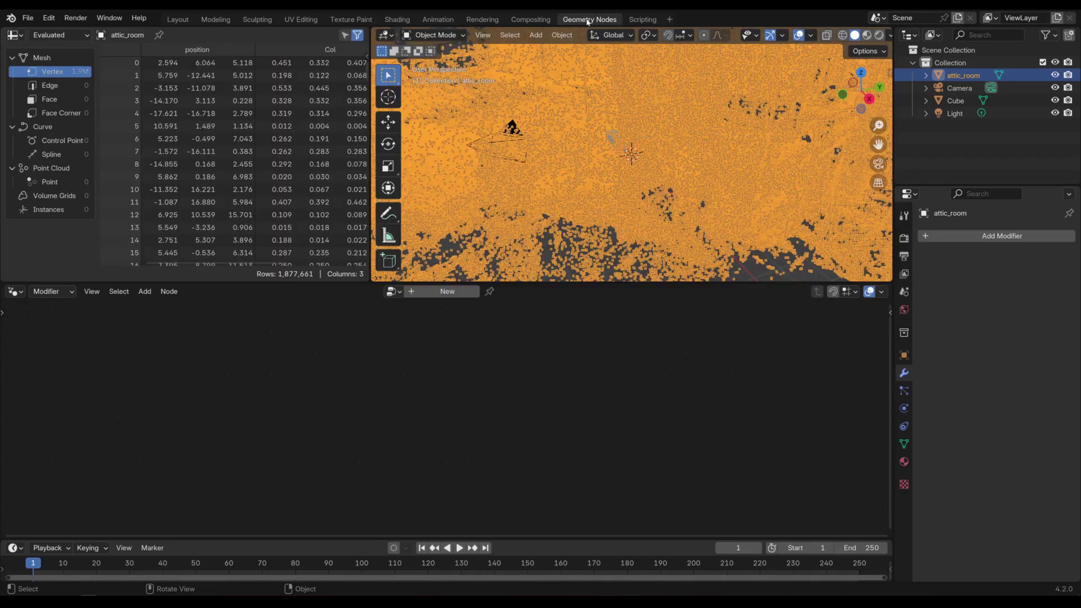
{"action": "left_click", "coordinate": [445, 293]}
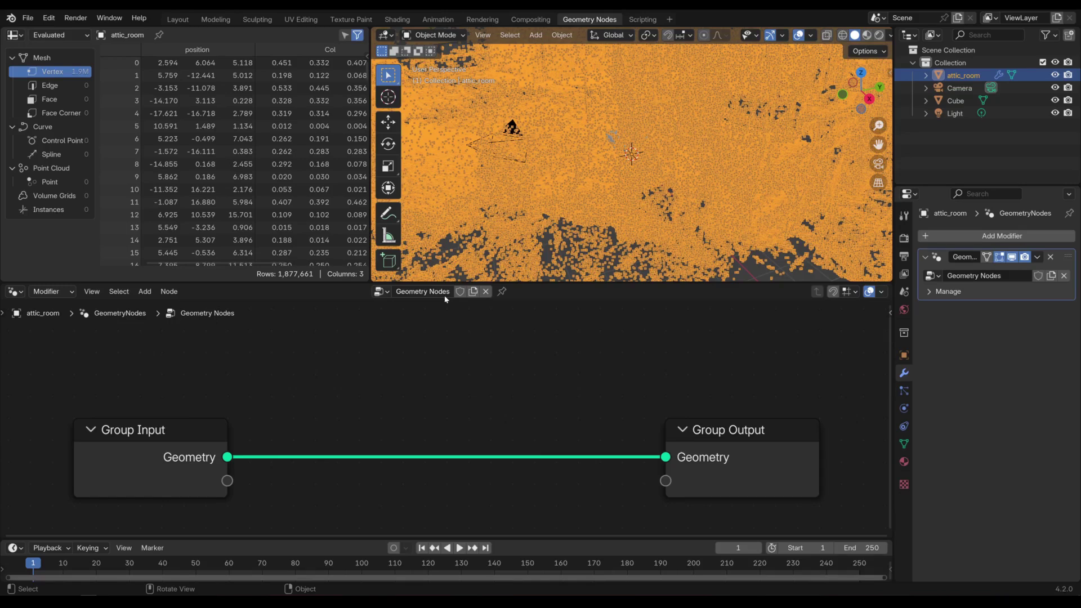
- Insert a Mesh to Points node between the Group Input and Group Output nodes
{"action": "key", "text": "shift+a"}
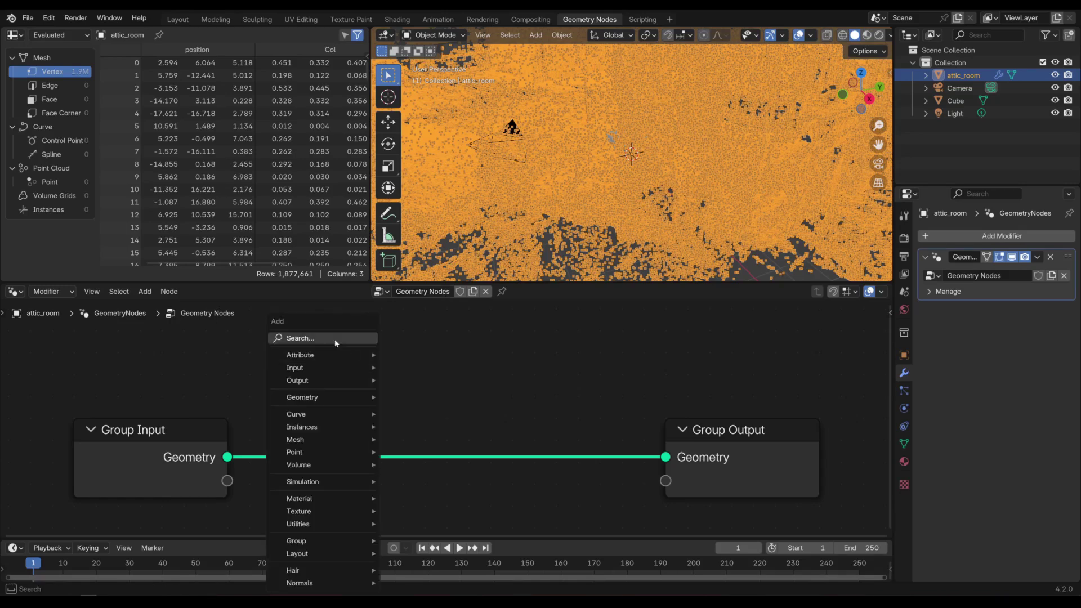
{"action": "left_click", "coordinate": [347, 339]}
{"action": "type", "text": "mesh to po"}
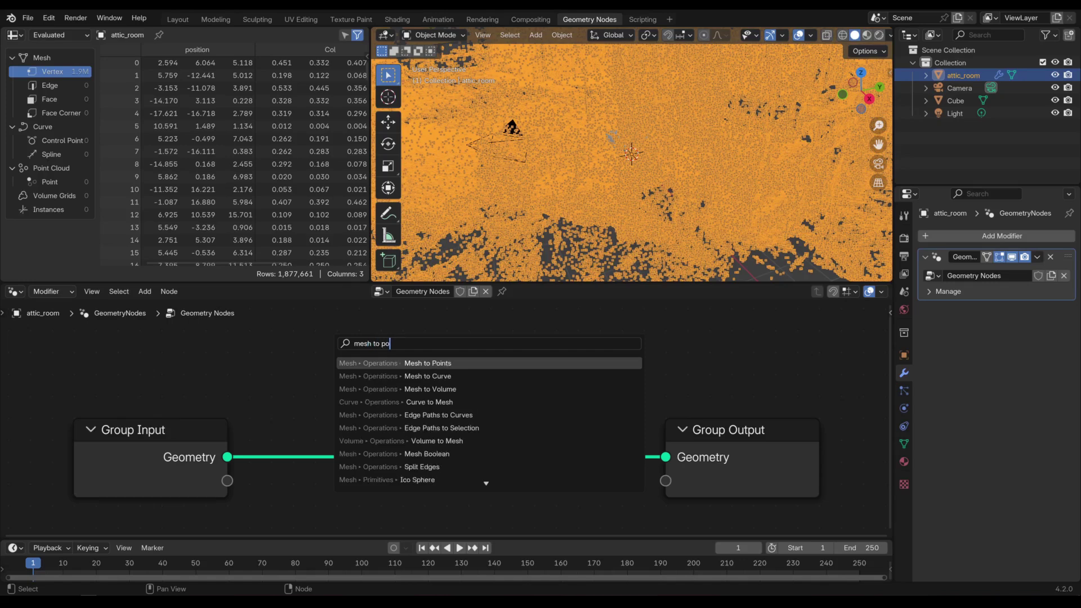
{"action": "key", "text": "Return"}
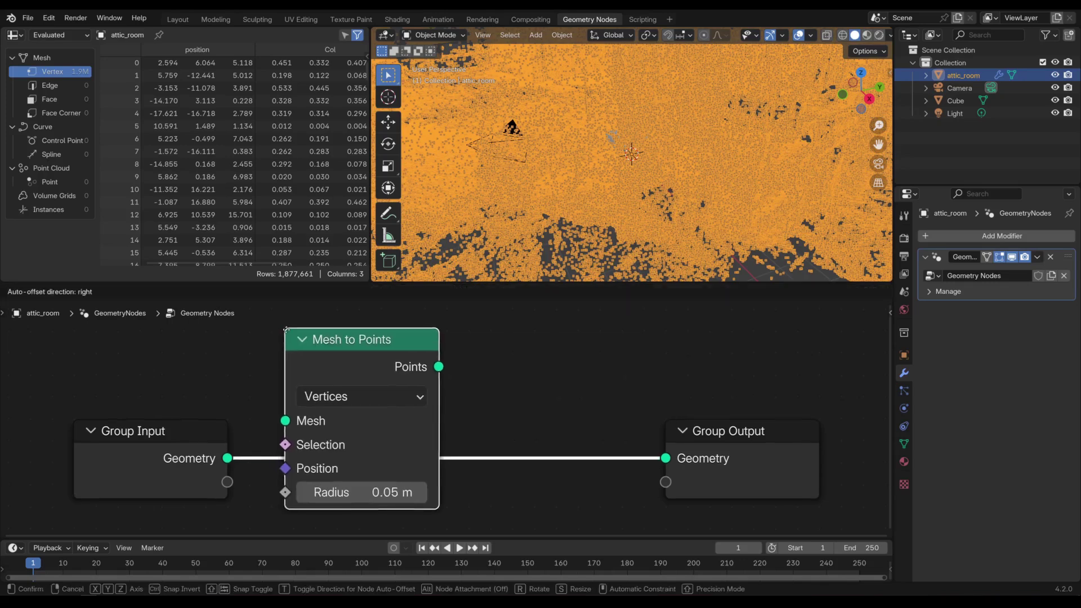
{"action": "left_click", "coordinate": [291, 335]}
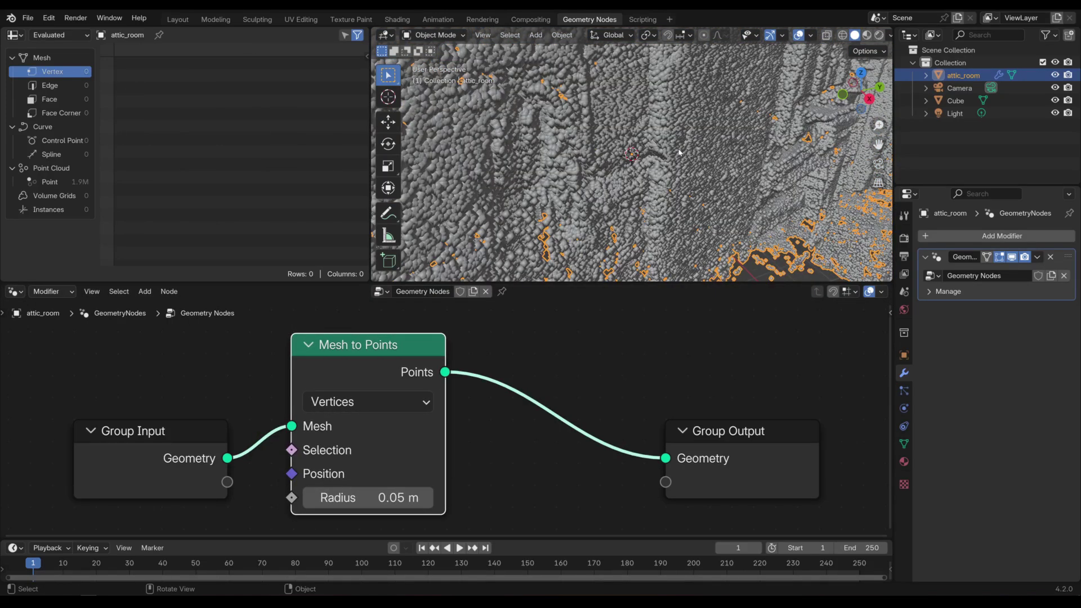
- Insert a Set Point Radius node between the Mesh to Points and Group Output nodes
{"action": "scroll", "coordinate": [679, 152], "scroll_direction": "down", "scroll_amount": 5}
{"action": "middle_click_drag", "start_coordinate": [714, 205], "coordinate": [737, 202]}
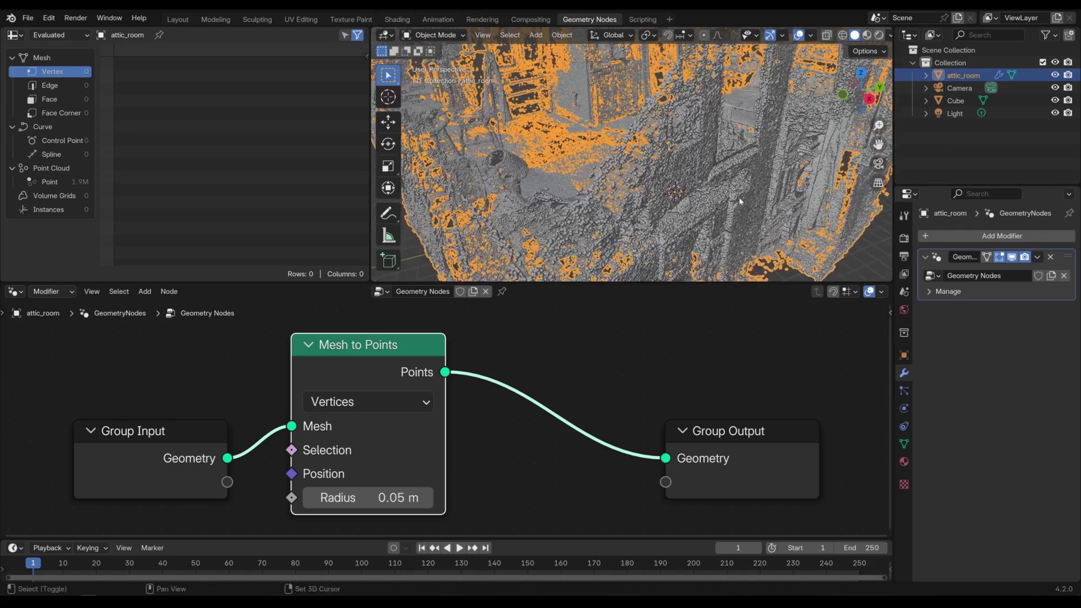
{"action": "middle_click_drag", "start_coordinate": [672, 195], "coordinate": [669, 245], "text": "shift"}
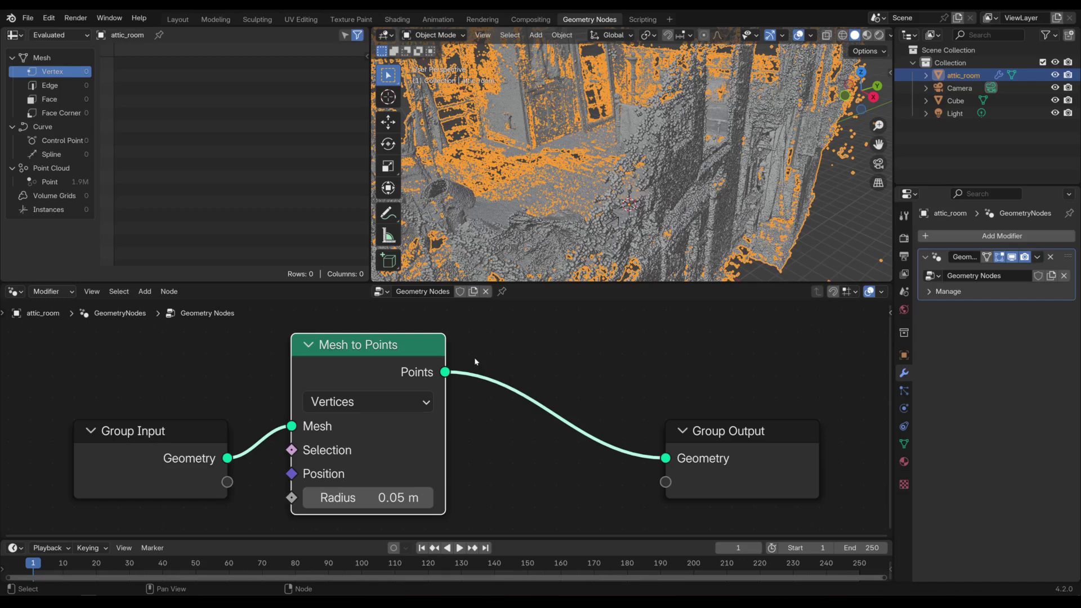
{"action": "key", "text": "shift+a"}
{"action": "key", "text": "Up"}
{"action": "key", "text": "Return"}
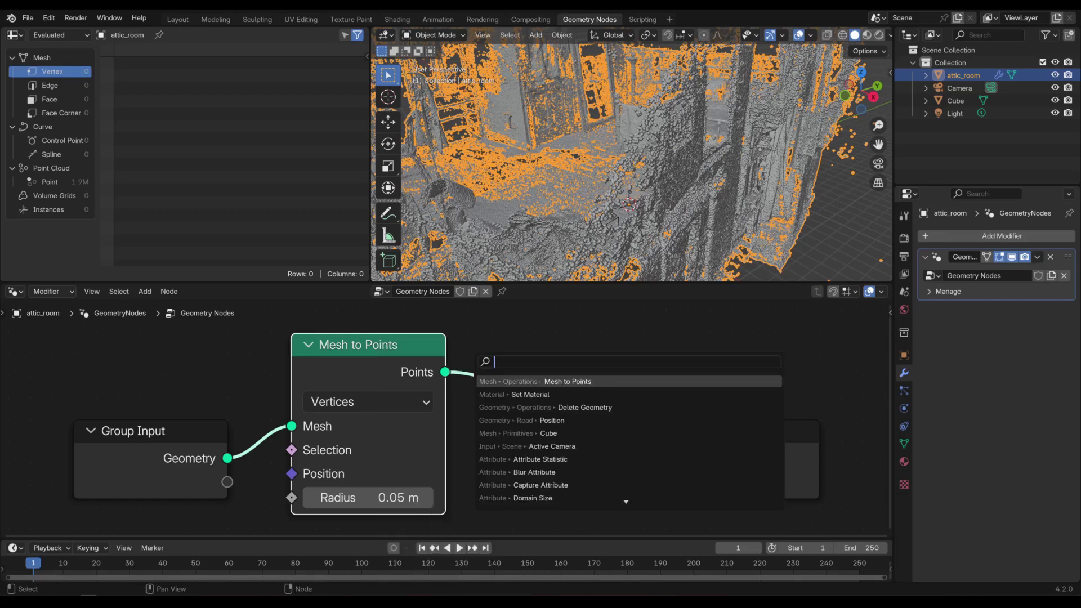
{"action": "type", "text": "set point"}
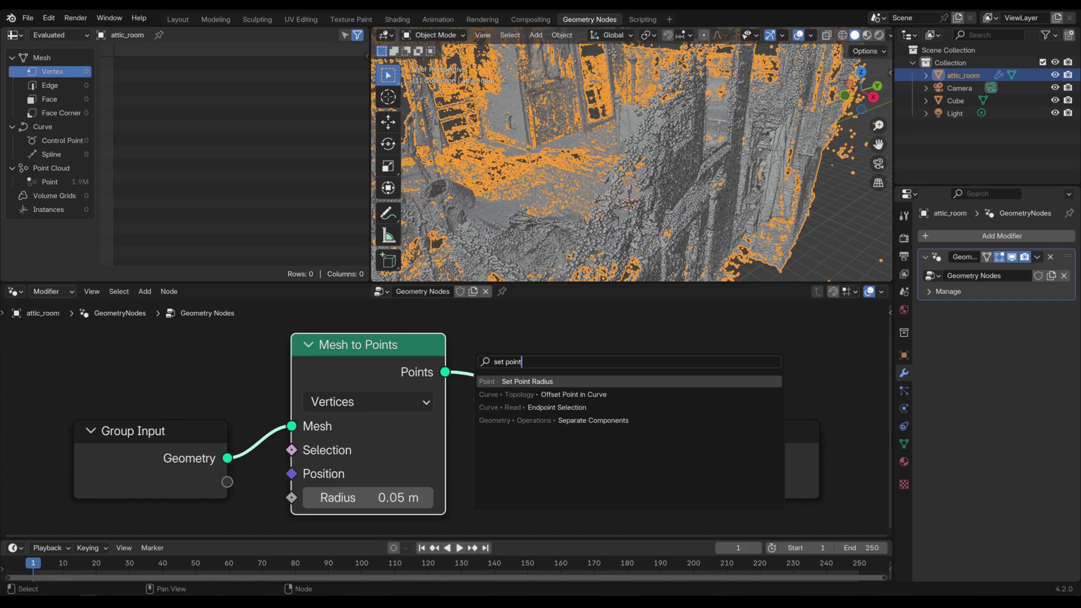
{"action": "key", "text": "Return"}
{"action": "left_click", "coordinate": [504, 375]}
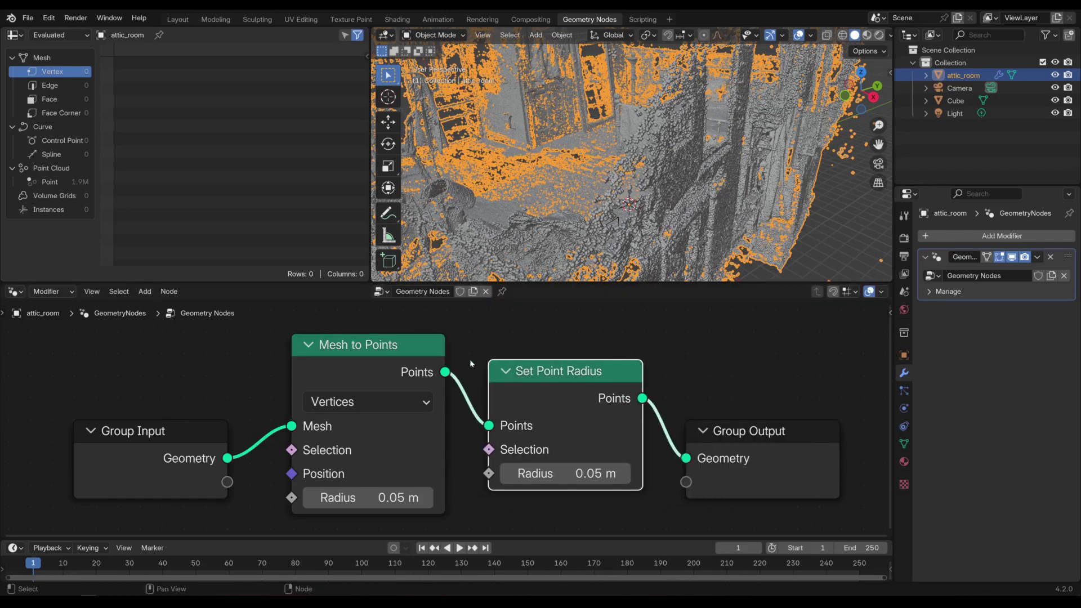
- Expose the Set Point Radius node's radius as a group input and set the modifier's radius to 0.031 m
{"action": "left_click_drag", "start_coordinate": [489, 475], "coordinate": [228, 484]}
{"action": "left_click_drag", "start_coordinate": [1016, 292], "coordinate": [990, 292]}
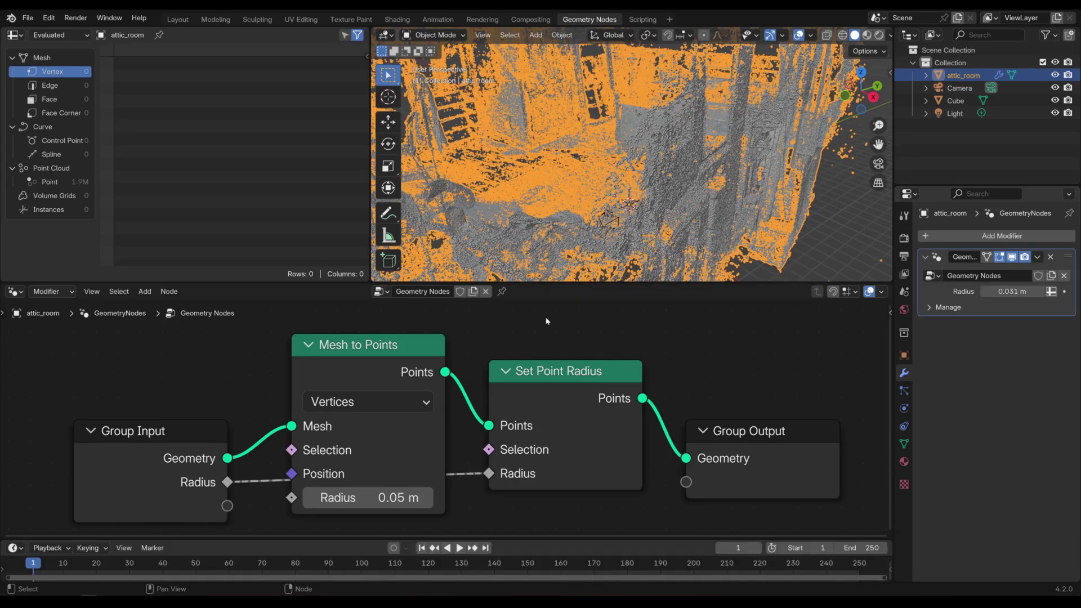
- Insert a Set Material node after Set Point Radius and choose Material as its material
{"action": "key", "text": "shift+a"}
{"action": "left_click", "coordinate": [567, 323]}
{"action": "type", "text": "mat"}
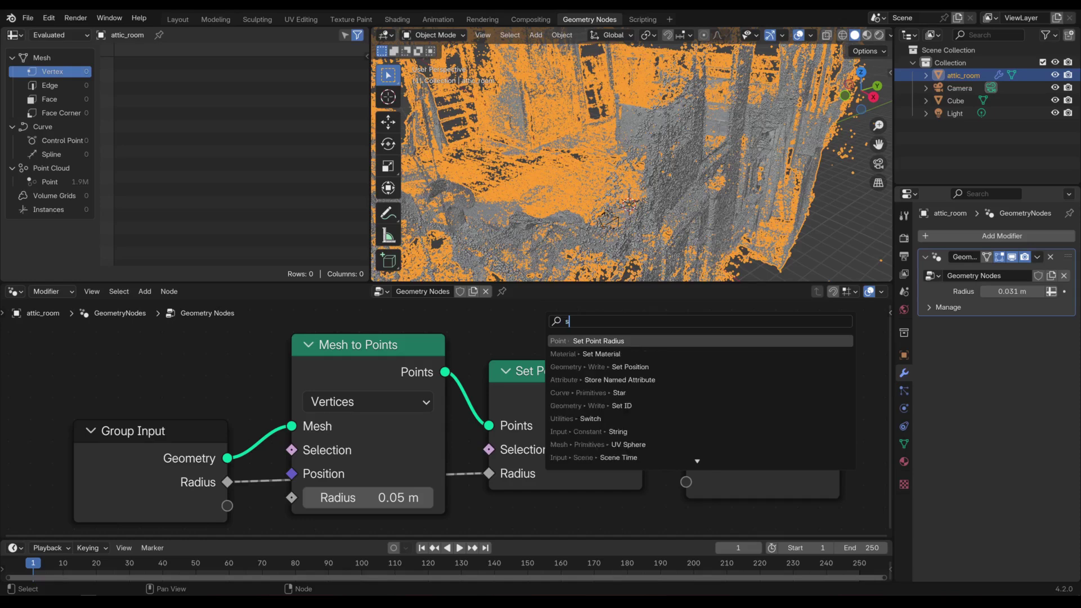
{"action": "key", "text": "Return"}
{"action": "left_click", "coordinate": [624, 430]}
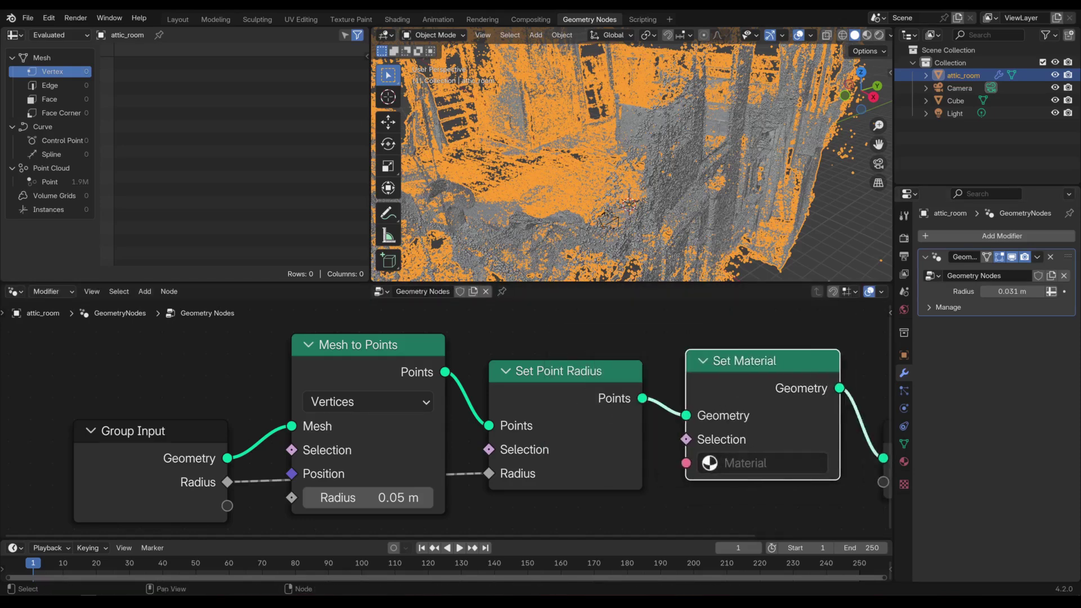
{"action": "left_click", "coordinate": [762, 463]}
{"action": "left_click", "coordinate": [766, 231]}
- Assign the existing Material to attic_room in the Shading workspace's node editor
{"action": "scroll", "coordinate": [779, 407], "scroll_direction": "down", "scroll_amount": 4}
{"action": "middle_click_drag", "start_coordinate": [779, 407], "coordinate": [626, 414]}
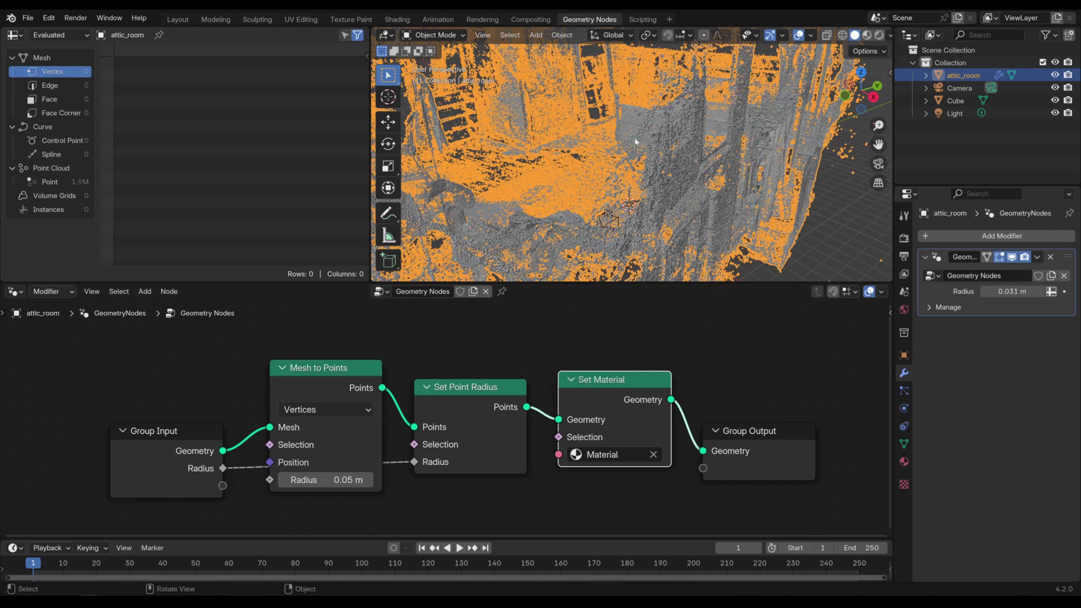
{"action": "left_click", "coordinate": [397, 19]}
{"action": "left_click", "coordinate": [500, 351]}
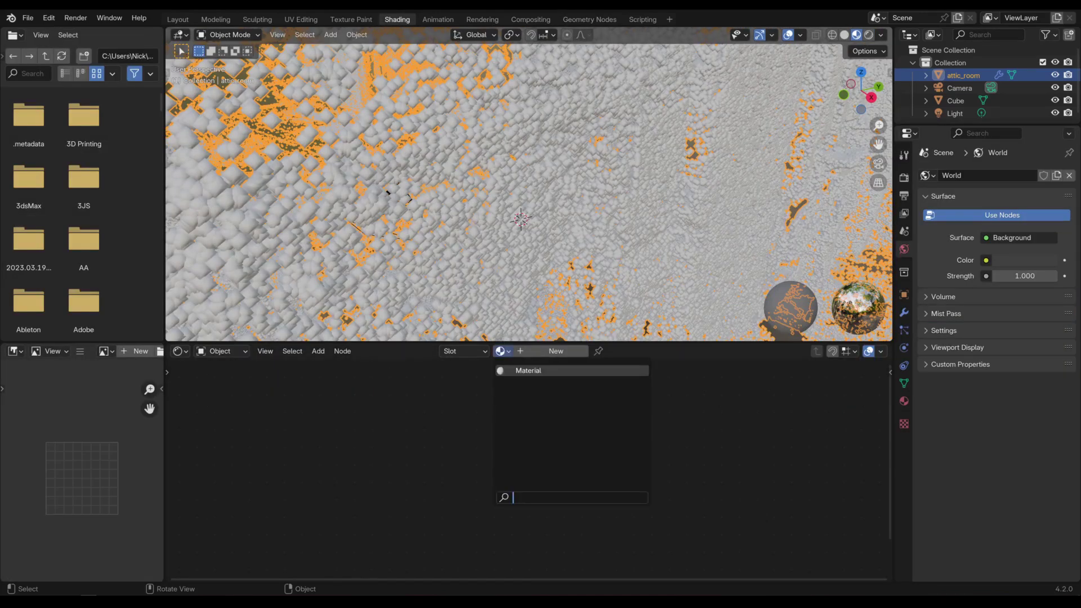
{"action": "left_click", "coordinate": [521, 371]}
{"action": "middle_click_drag", "start_coordinate": [546, 385], "coordinate": [543, 564]}
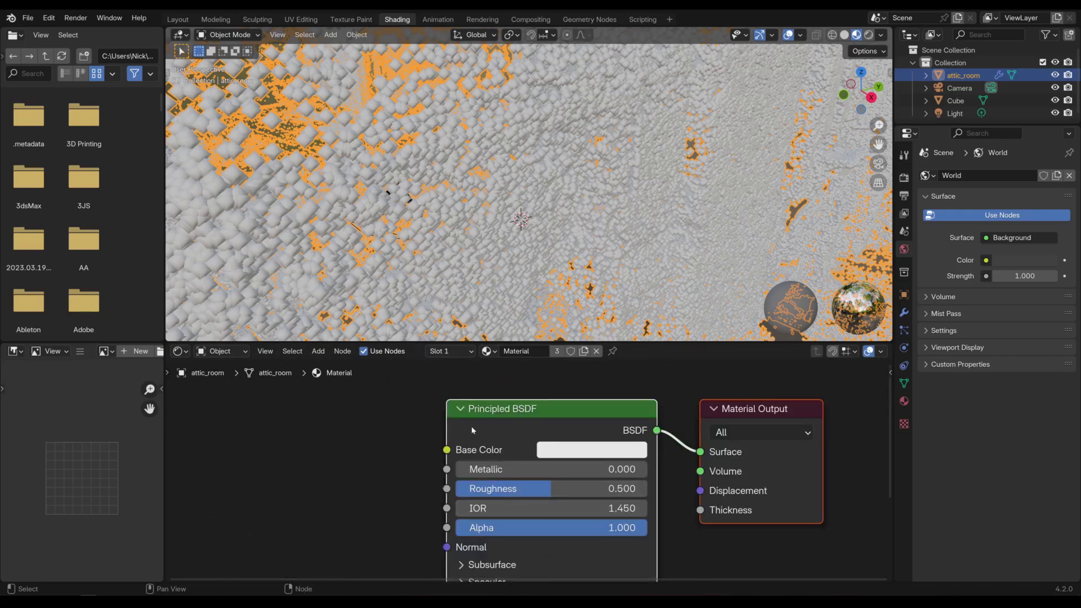
- Add an Attribute node beside the Principled BSDF in the material's node tree
{"action": "key", "text": "shift+a"}
{"action": "left_click", "coordinate": [338, 424]}
{"action": "type", "text": "attr"}
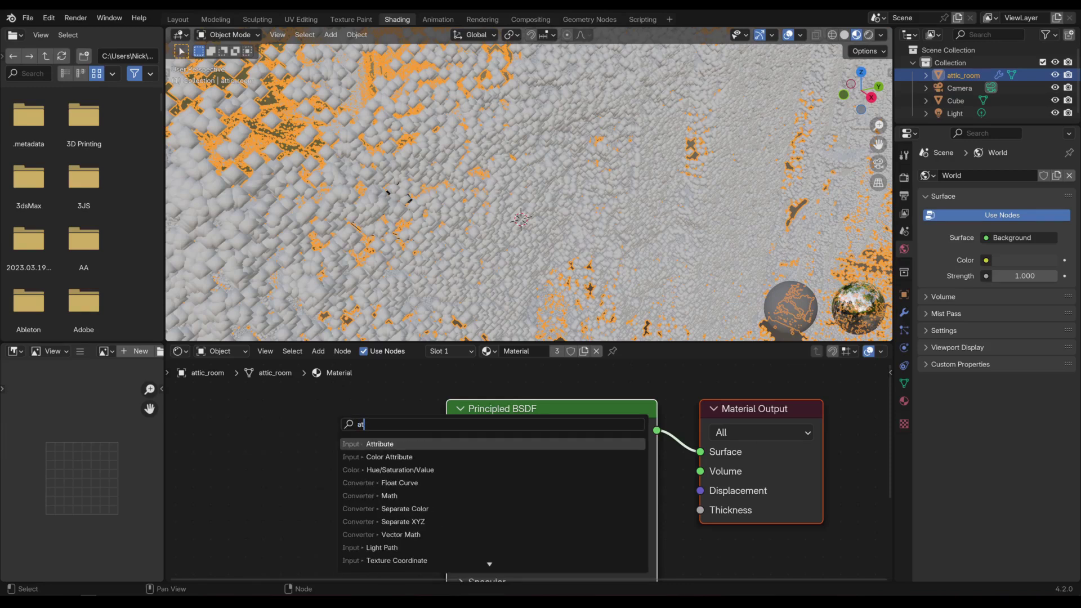
{"action": "key", "text": "Return"}
{"action": "left_click_drag", "start_coordinate": [369, 432], "coordinate": [455, 457]}
{"action": "right_click", "coordinate": [455, 457]}
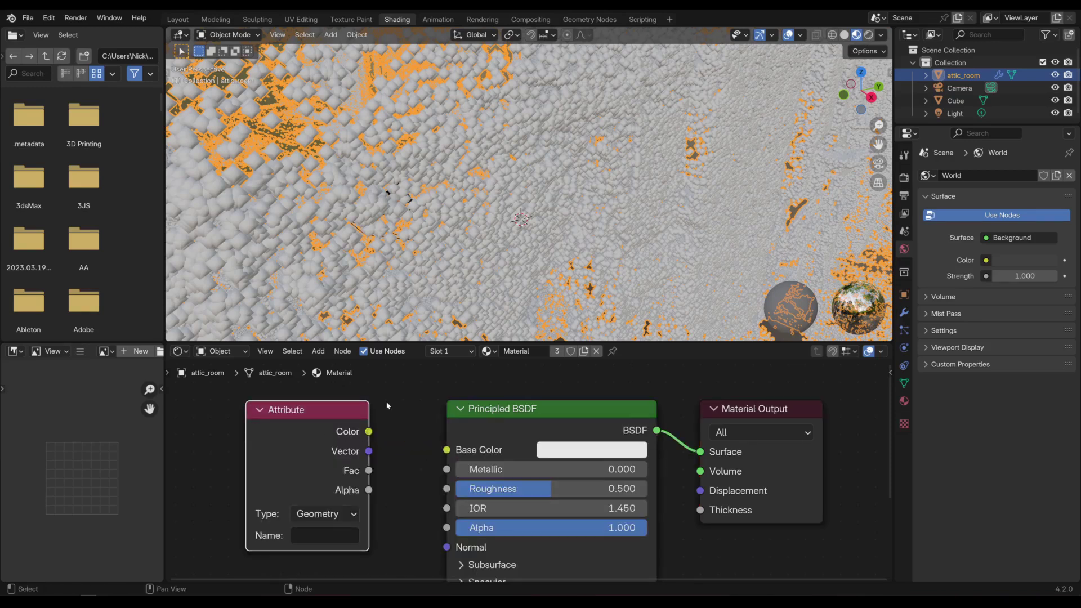
- Set the Attribute node's name to the mesh's Col color attribute, link its Color to Base Color, and preview the room in rendered shading
{"action": "left_click", "coordinate": [903, 391]}
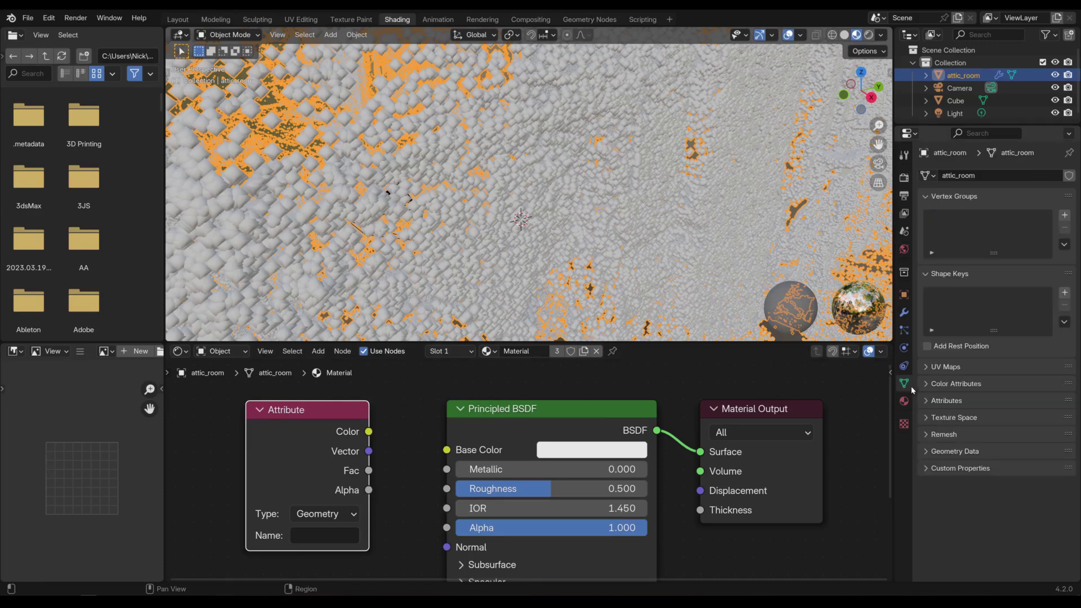
{"action": "left_click", "coordinate": [926, 384]}
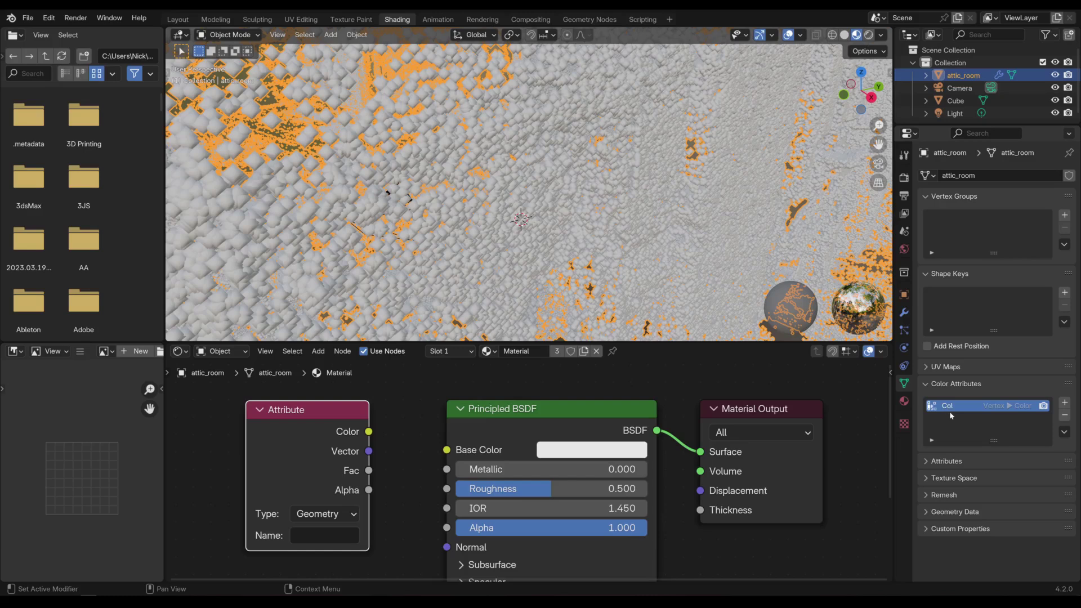
{"action": "left_click", "coordinate": [324, 535]}
{"action": "left_click_drag", "start_coordinate": [369, 432], "coordinate": [448, 451]}
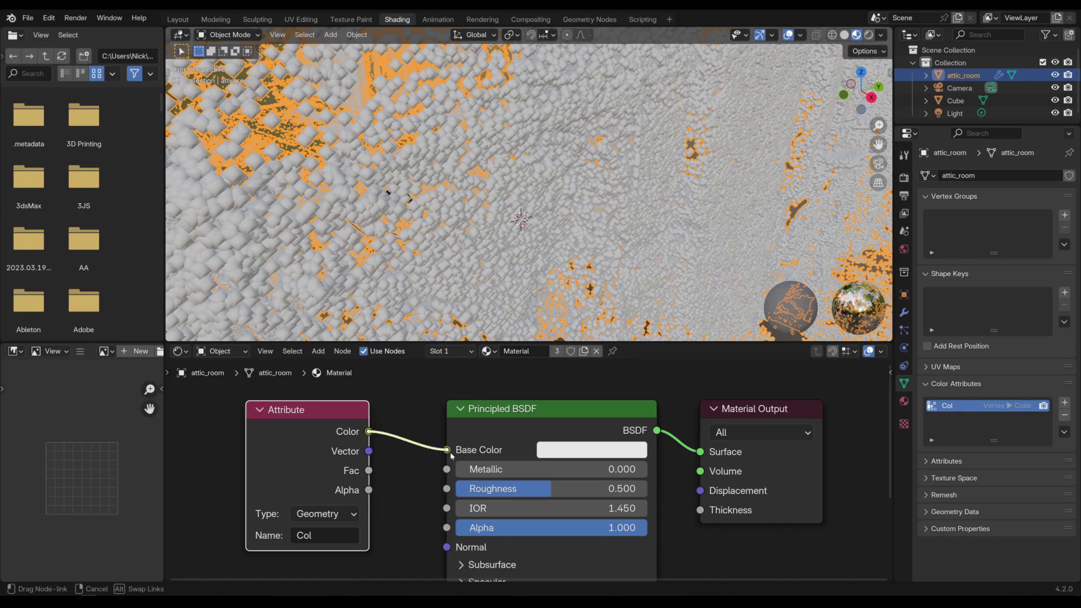
{"action": "mouse_move", "coordinate": [560, 211]}
{"action": "middle_mouse_down"}
{"action": "mouse_move", "coordinate": [575, 186]}
{"action": "mouse_move", "coordinate": [571, 206]}
{"action": "middle_mouse_up"}
{"action": "mouse_move", "coordinate": [572, 206]}
{"action": "middle_mouse_down"}
{"action": "mouse_move", "coordinate": [616, 214]}
{"action": "mouse_move", "coordinate": [670, 203]}
{"action": "middle_mouse_up"}
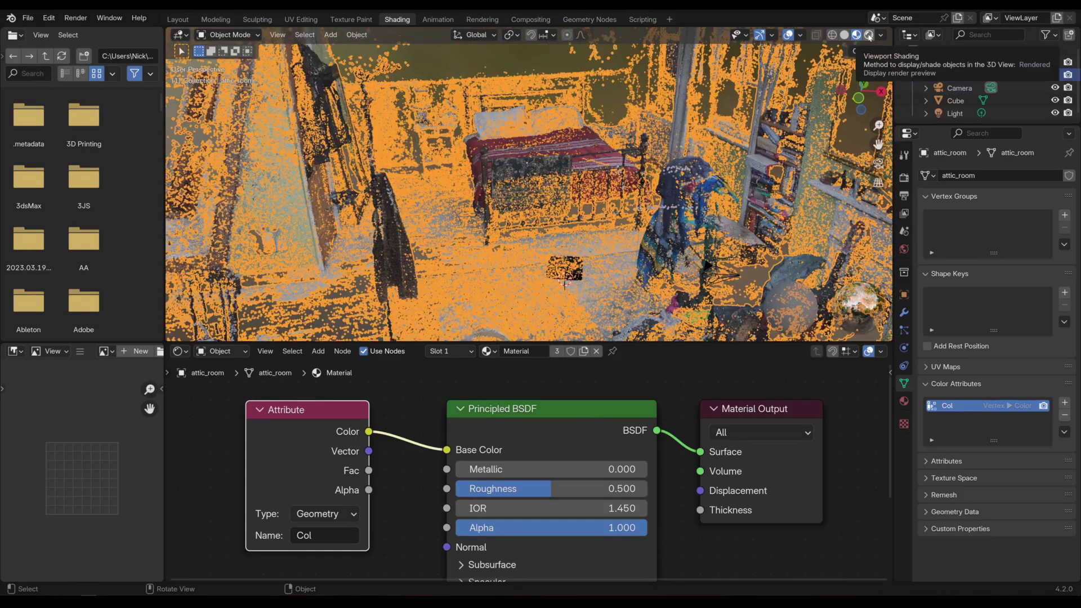
{"action": "left_click", "coordinate": [869, 36]}
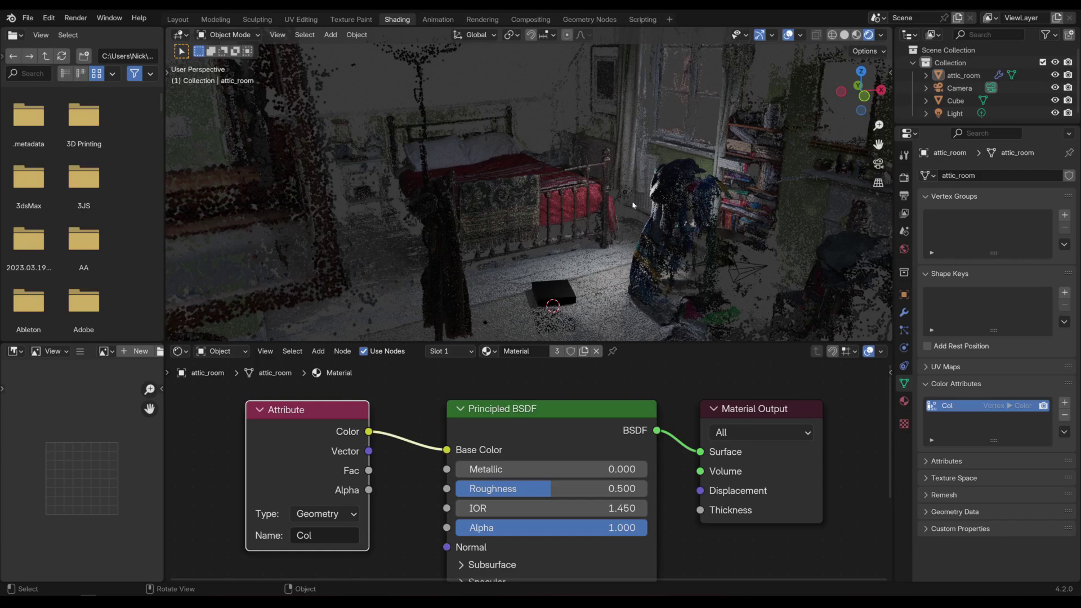
- Move the point light above the foot of the bed near the window and enable Raytracing for EEVEE
{"action": "left_click", "coordinate": [627, 194]}
{"action": "key", "text": "g"}
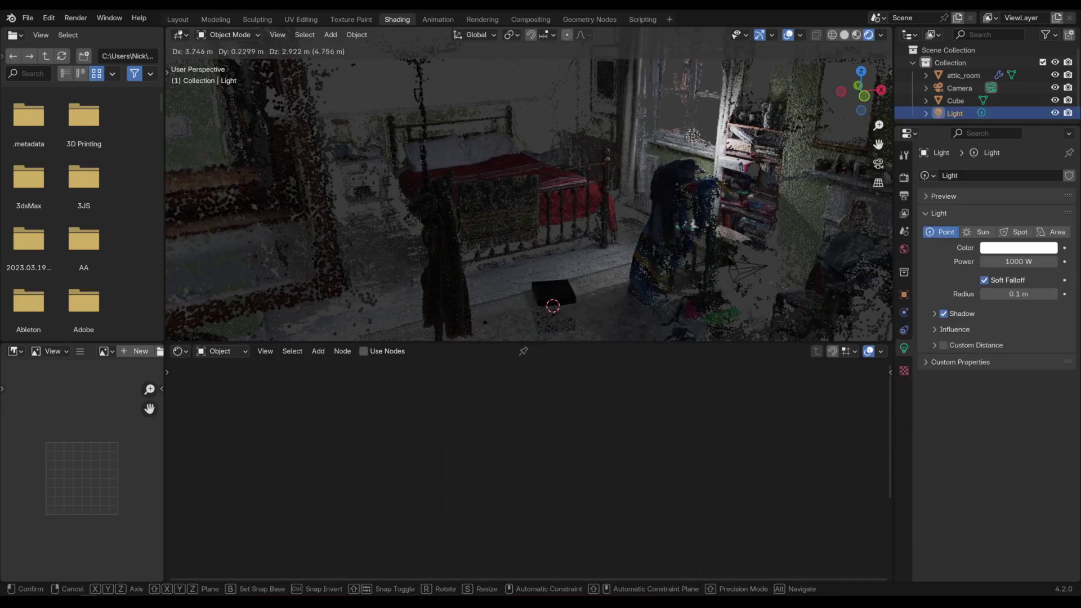
{"action": "left_click", "coordinate": [614, 119]}
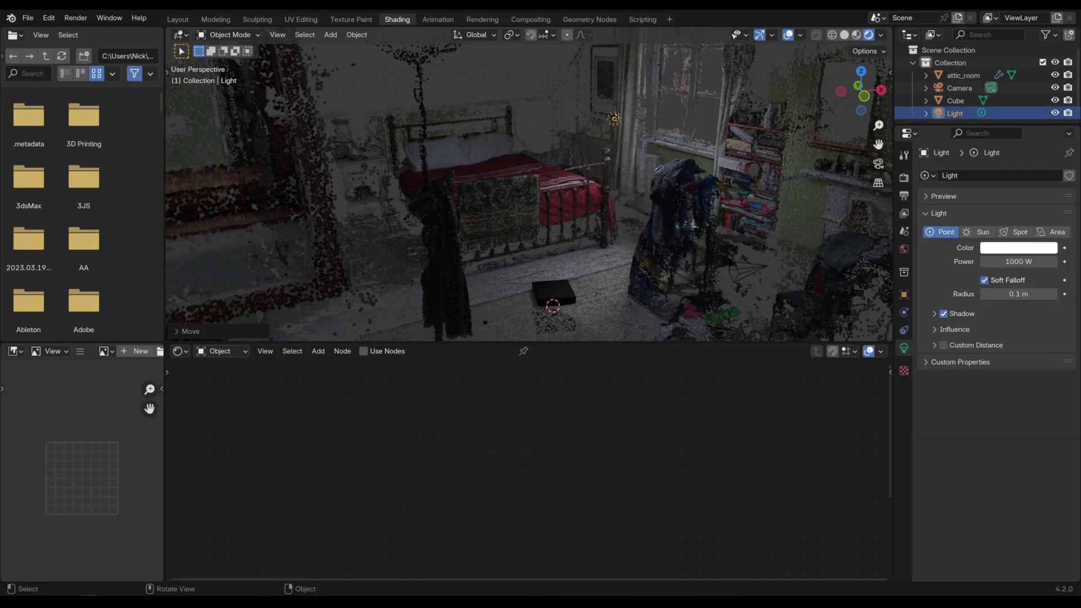
{"action": "left_click", "coordinate": [904, 178]}
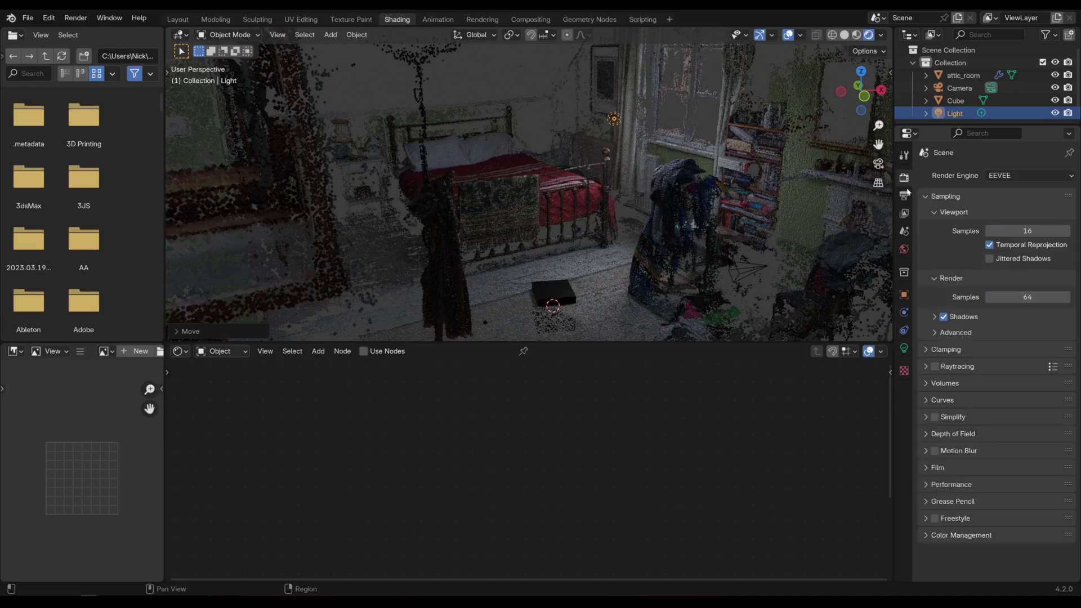
{"action": "left_click", "coordinate": [936, 367]}
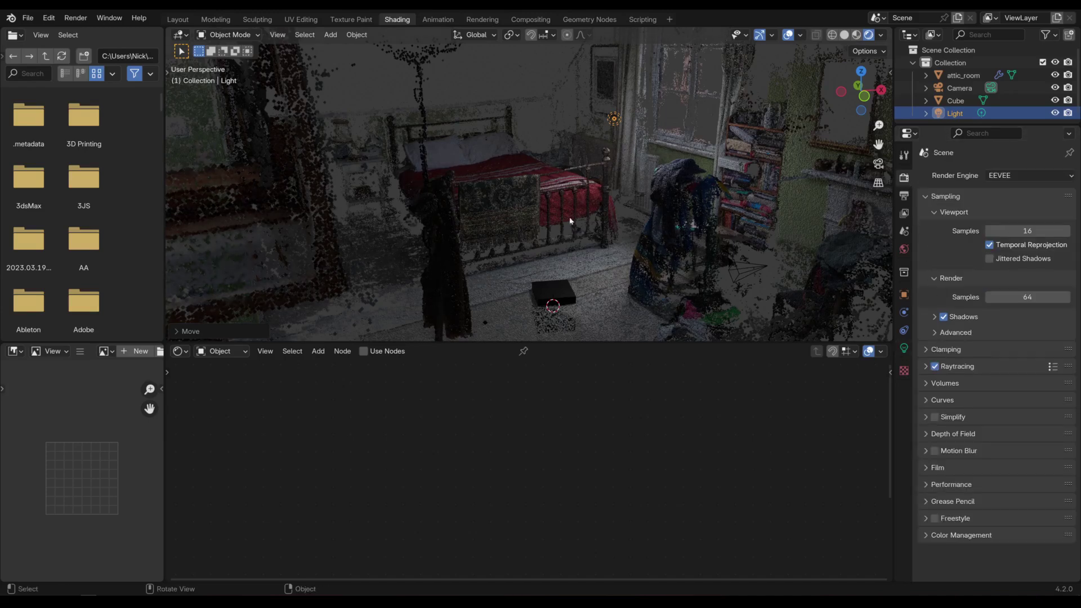
- Switch the shader editor to the World shader and add a Principled Volume node
{"action": "left_click", "coordinate": [222, 351]}
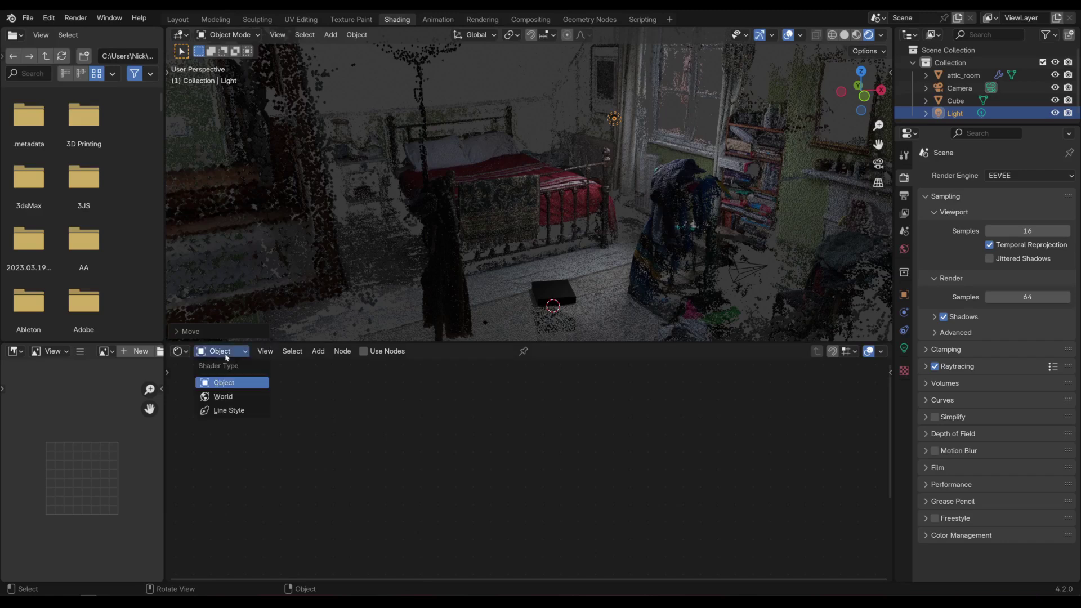
{"action": "left_click", "coordinate": [228, 396]}
{"action": "key", "text": "shift+a"}
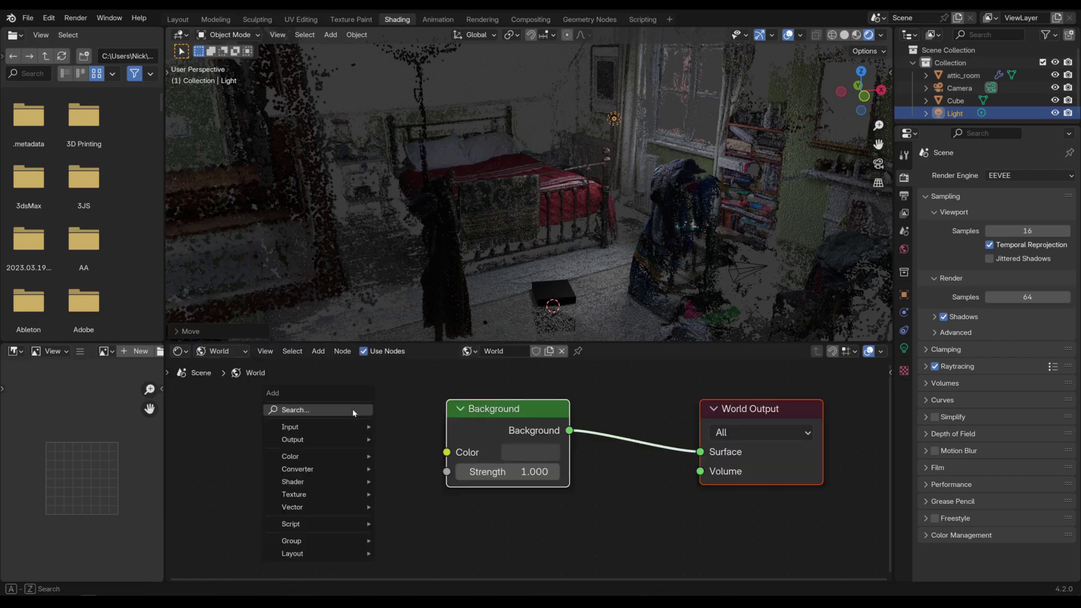
{"action": "left_click", "coordinate": [354, 413]}
{"action": "type", "text": "volume"}
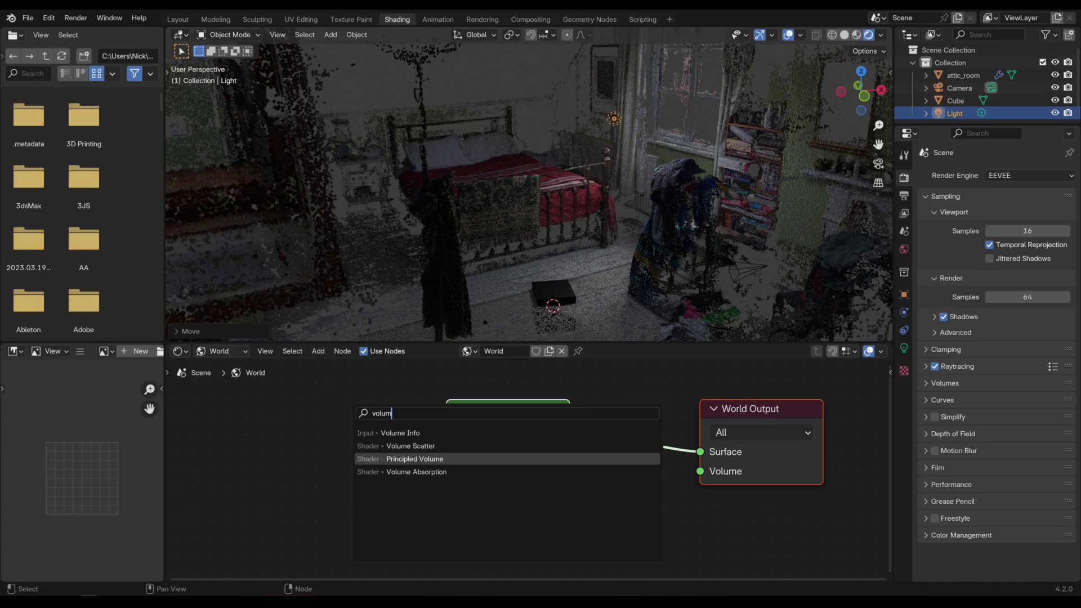
{"action": "left_click", "coordinate": [436, 459]}
{"action": "left_click", "coordinate": [258, 391]}
- Connect the Principled Volume to the World Output's Volume input and set its density to 0.030
{"action": "scroll", "coordinate": [441, 441], "scroll_direction": "down", "scroll_amount": 5}
{"action": "middle_click_drag", "start_coordinate": [442, 441], "coordinate": [418, 407]}
{"action": "left_click_drag", "start_coordinate": [464, 403], "coordinate": [621, 442]}
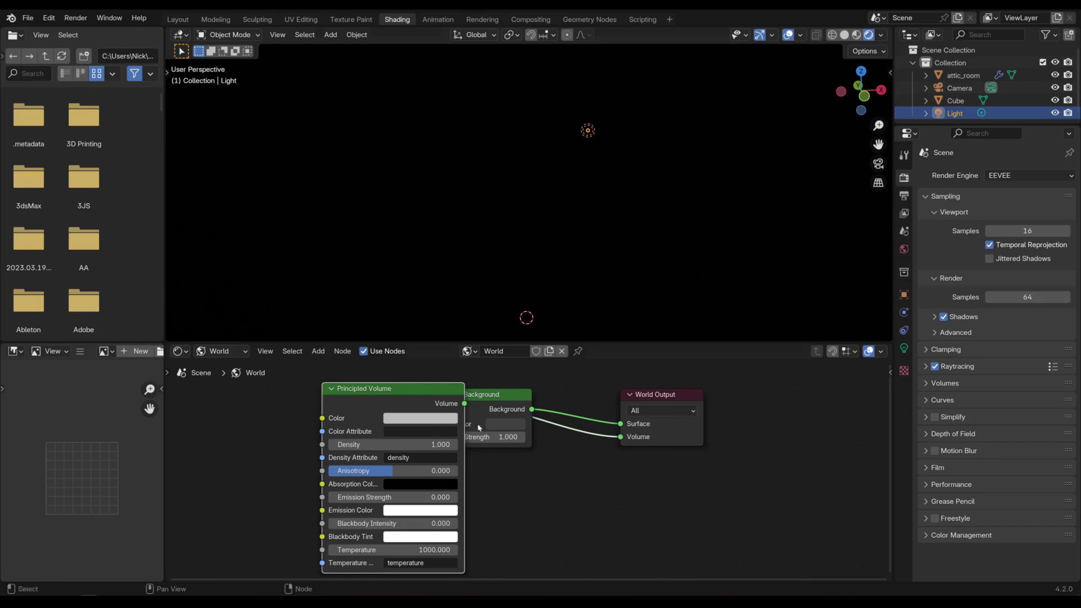
{"action": "left_click_drag", "start_coordinate": [429, 444], "coordinate": [372, 444]}
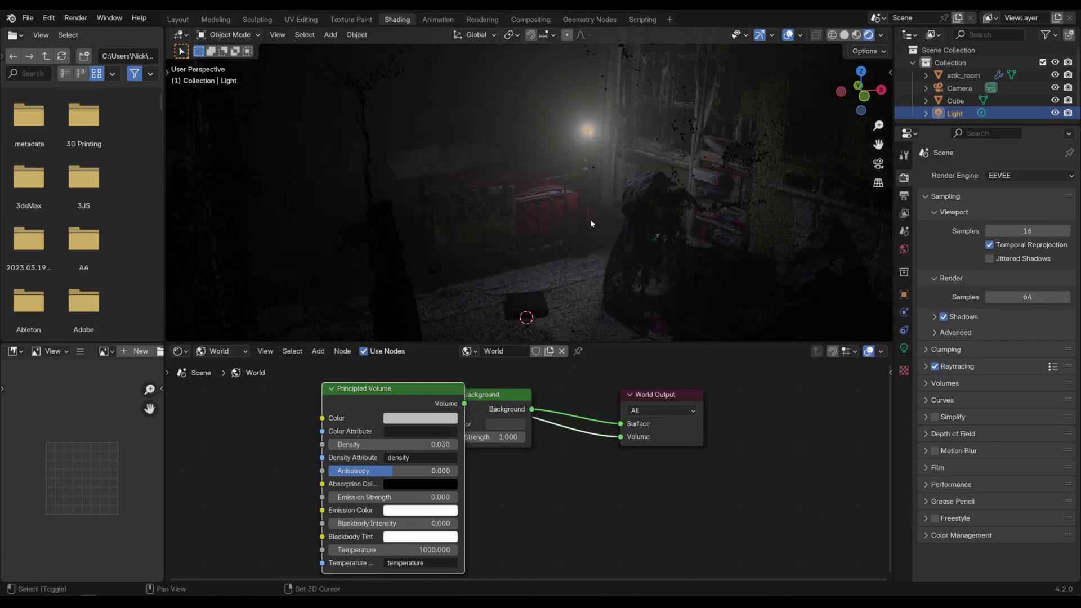
{"action": "key", "text": "shift+grave"}
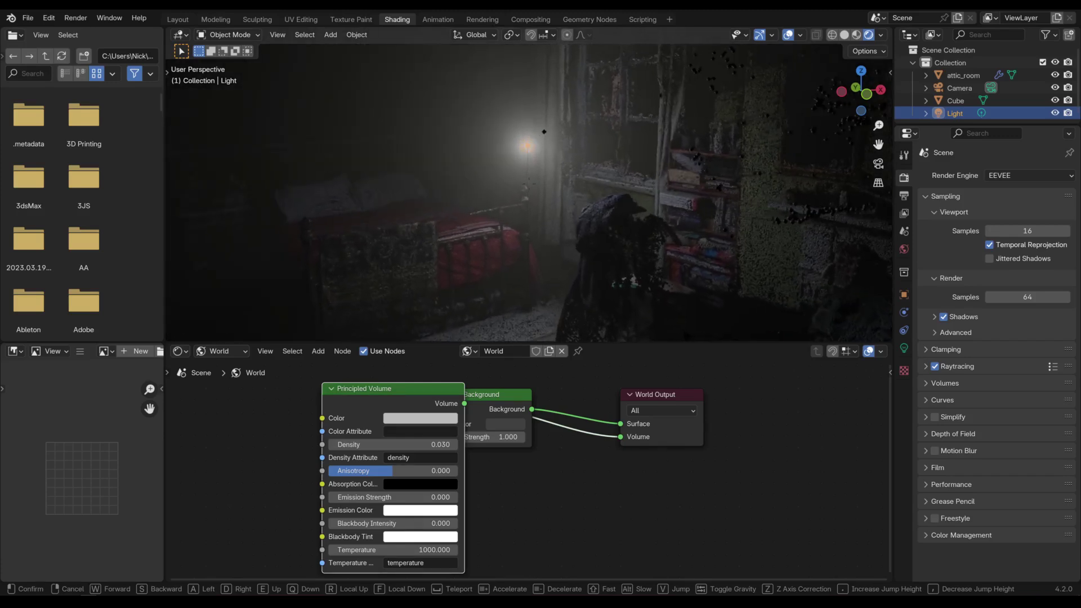
{"action": "key", "text": "w"}
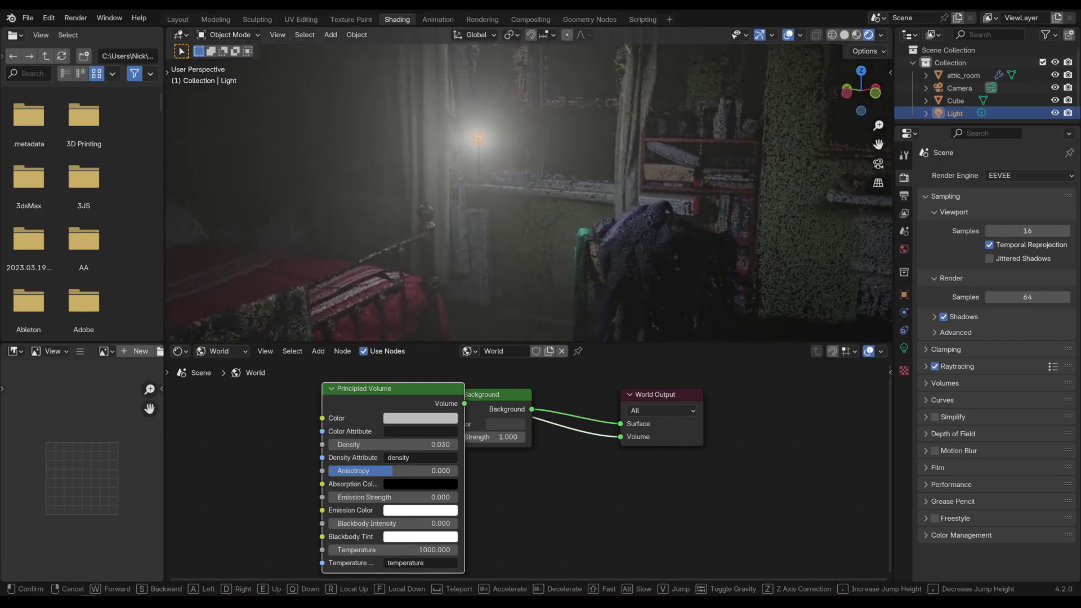
{"action": "left_click", "coordinate": [652, 184]}
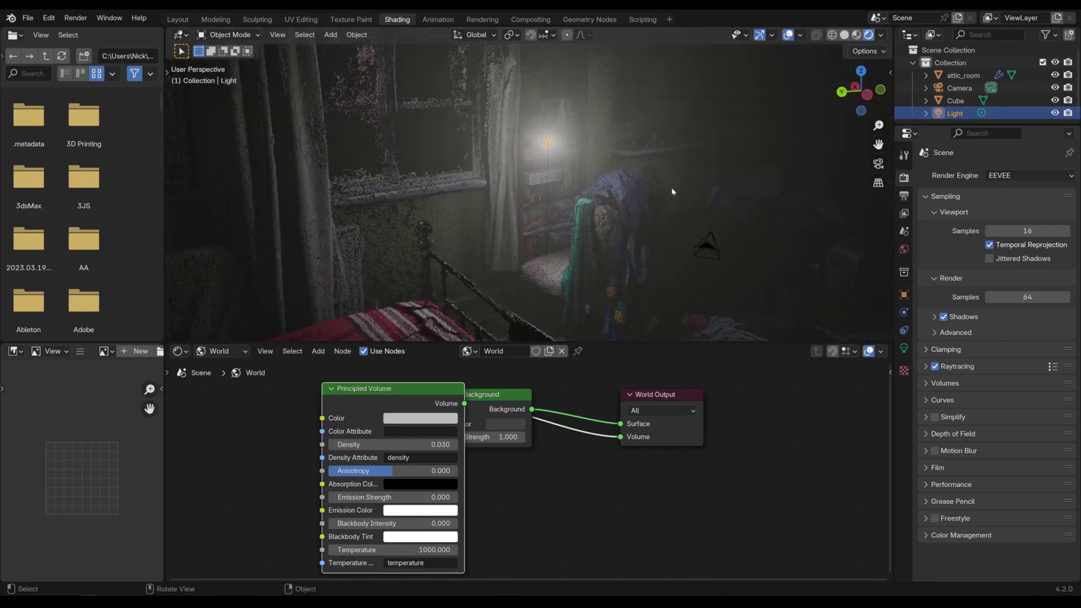
- Open attic_room in Edit Mode with material preview shading, seen from the top with X-ray enabled
{"action": "left_click", "coordinate": [661, 219]}
{"action": "middle_click_drag", "start_coordinate": [662, 219], "coordinate": [560, 244]}
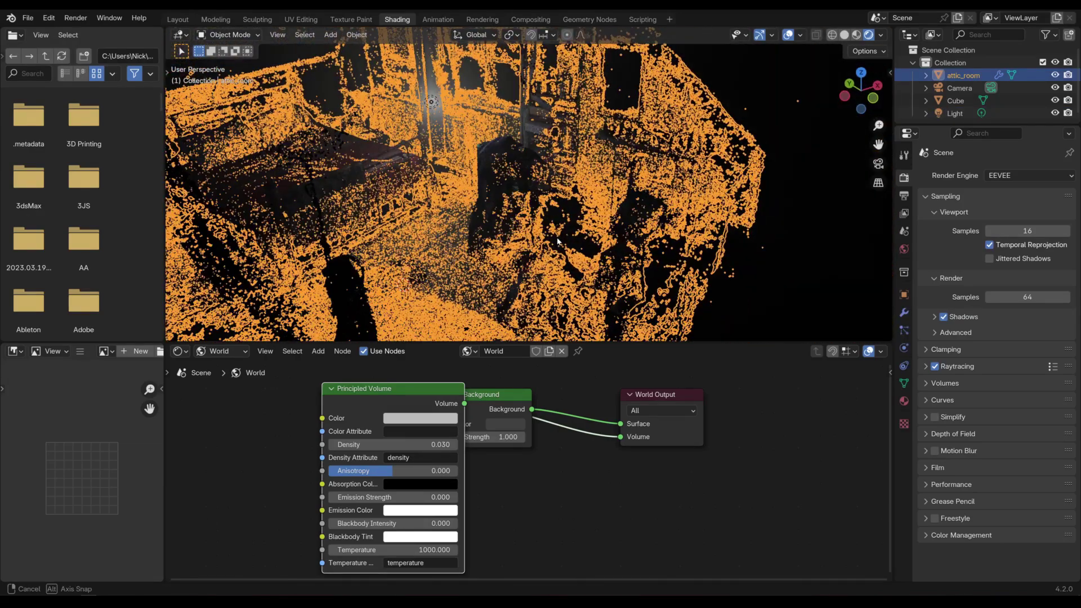
{"action": "left_click", "coordinate": [856, 34]}
{"action": "scroll", "coordinate": [603, 197], "scroll_direction": "down", "scroll_amount": 4}
{"action": "mouse_move", "coordinate": [602, 197]}
{"action": "middle_mouse_down"}
{"action": "mouse_move", "coordinate": [659, 214]}
{"action": "mouse_move", "coordinate": [607, 218]}
{"action": "middle_mouse_up"}
{"action": "scroll", "coordinate": [659, 214], "scroll_direction": "up", "scroll_amount": 3}
{"action": "key", "text": "Tab"}
{"action": "middle_click_drag", "start_coordinate": [607, 175], "coordinate": [659, 283]}
{"action": "scroll", "coordinate": [607, 200], "scroll_direction": "down", "scroll_amount": 3}
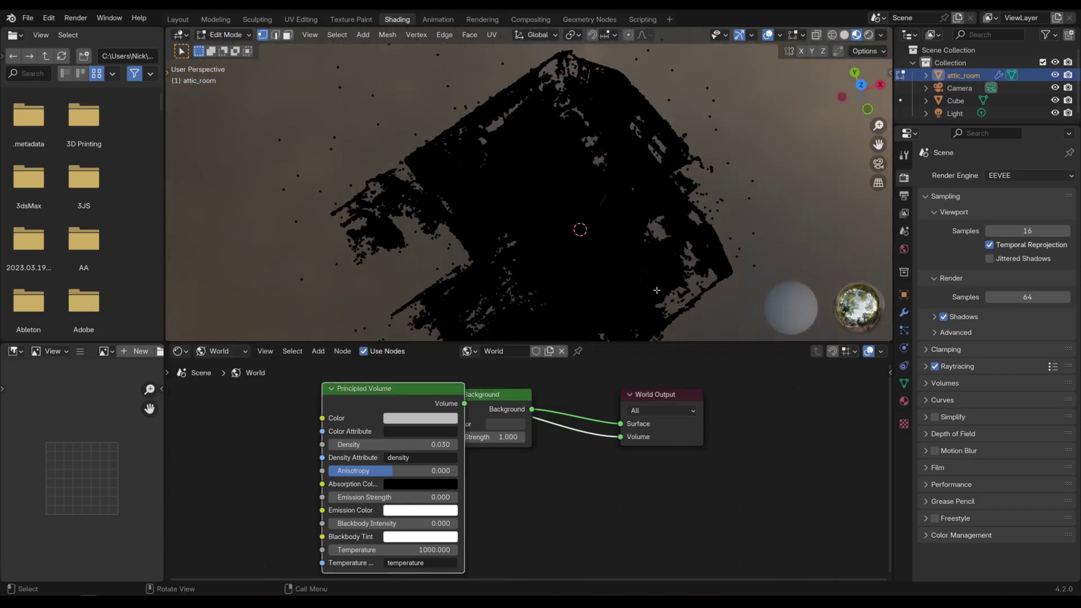
{"action": "key", "text": "KP_7"}
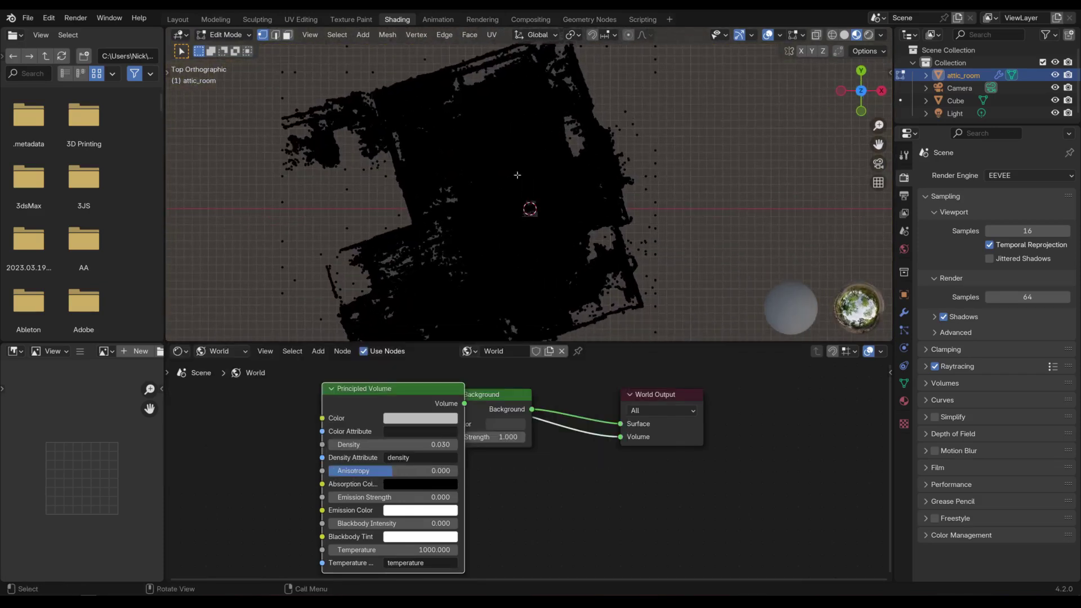
{"action": "key", "text": "alt+z"}
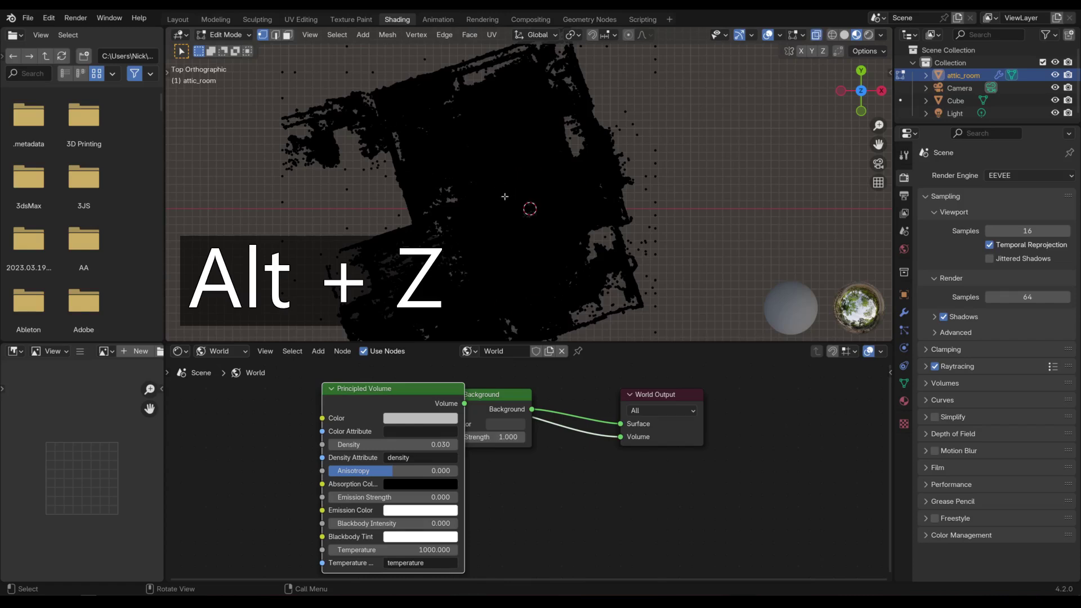
- Circle-select the central area of the room, invert the selection, delete the vertices outside the circle, and return to Object Mode
{"action": "key", "text": "c"}
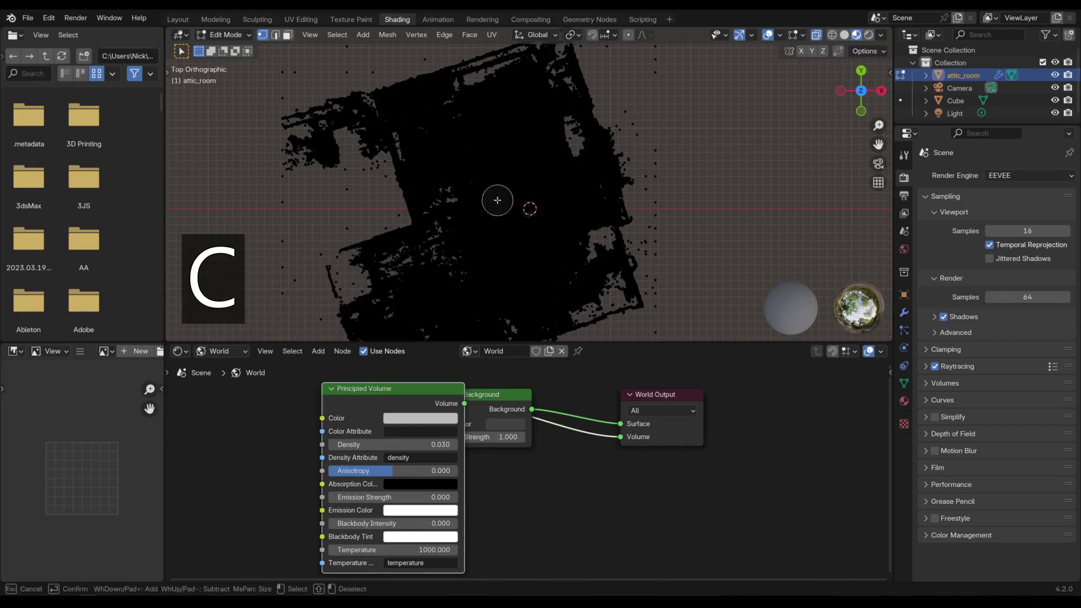
{"action": "scroll", "coordinate": [497, 200], "scroll_direction": "down", "scroll_amount": 6}
{"action": "left_click", "coordinate": [495, 204]}
{"action": "key", "text": "Escape"}
{"action": "key", "text": "ctrl+i"}
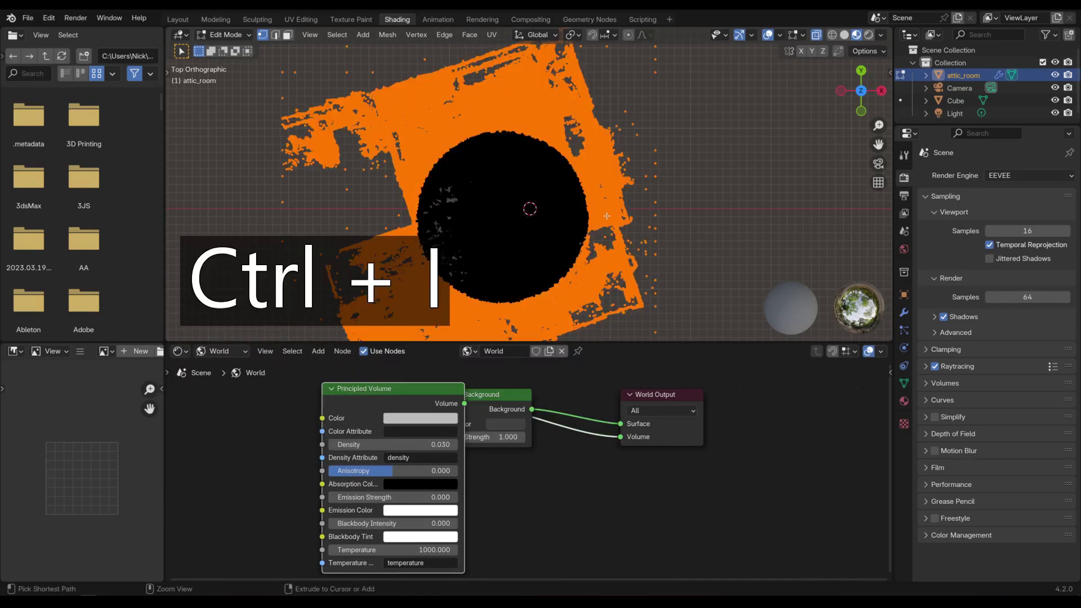
{"action": "key", "text": "x"}
{"action": "left_click", "coordinate": [607, 215]}
{"action": "key", "text": "Tab"}
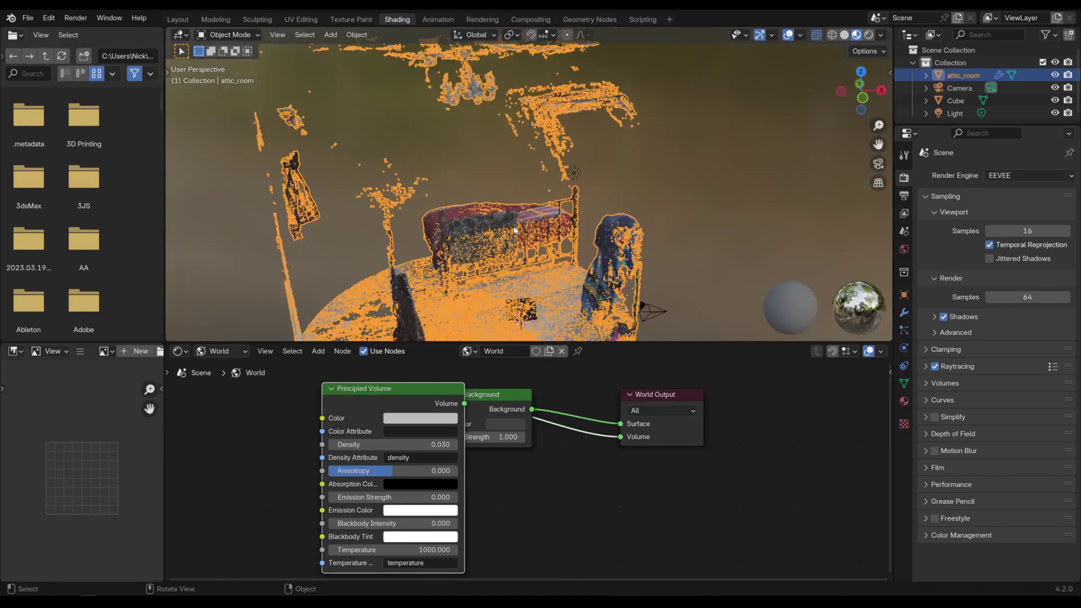
- Check the circular room cutout in rendered shading, return to material preview, and select attic_room
{"action": "scroll", "coordinate": [548, 195], "scroll_direction": "down", "scroll_amount": 4}
{"action": "left_click", "coordinate": [664, 191]}
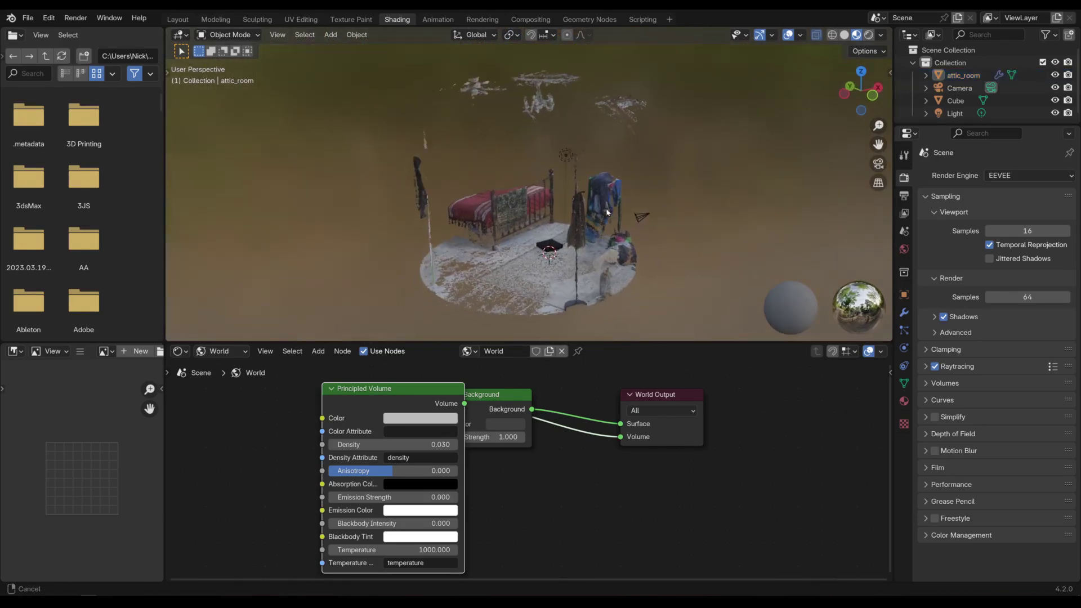
{"action": "left_click", "coordinate": [869, 35]}
{"action": "scroll", "coordinate": [628, 193], "scroll_direction": "up", "scroll_amount": 2}
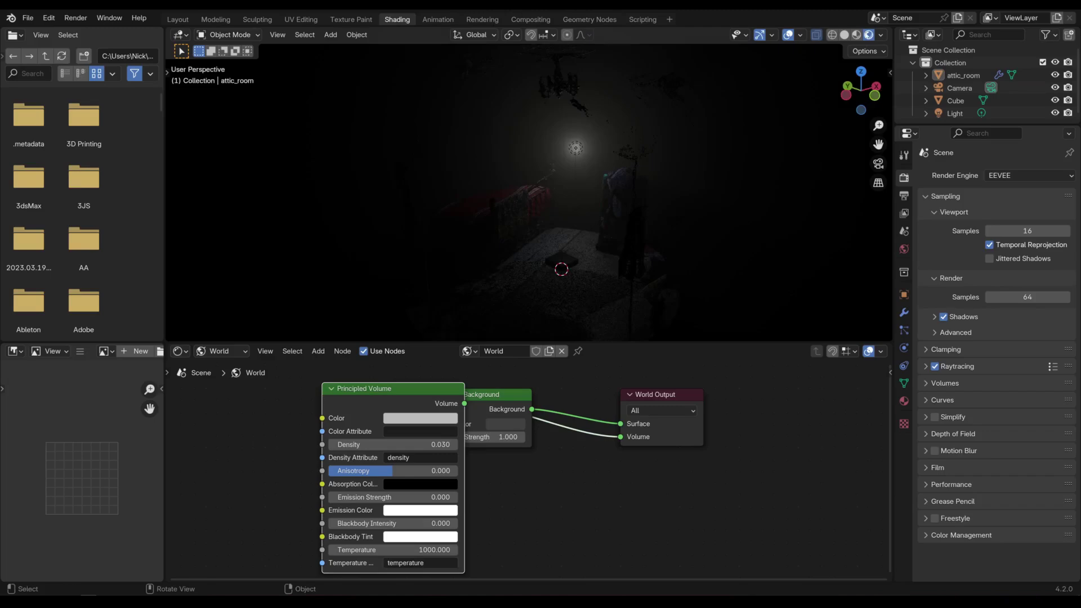
{"action": "left_click", "coordinate": [856, 34]}
{"action": "left_click", "coordinate": [591, 219]}
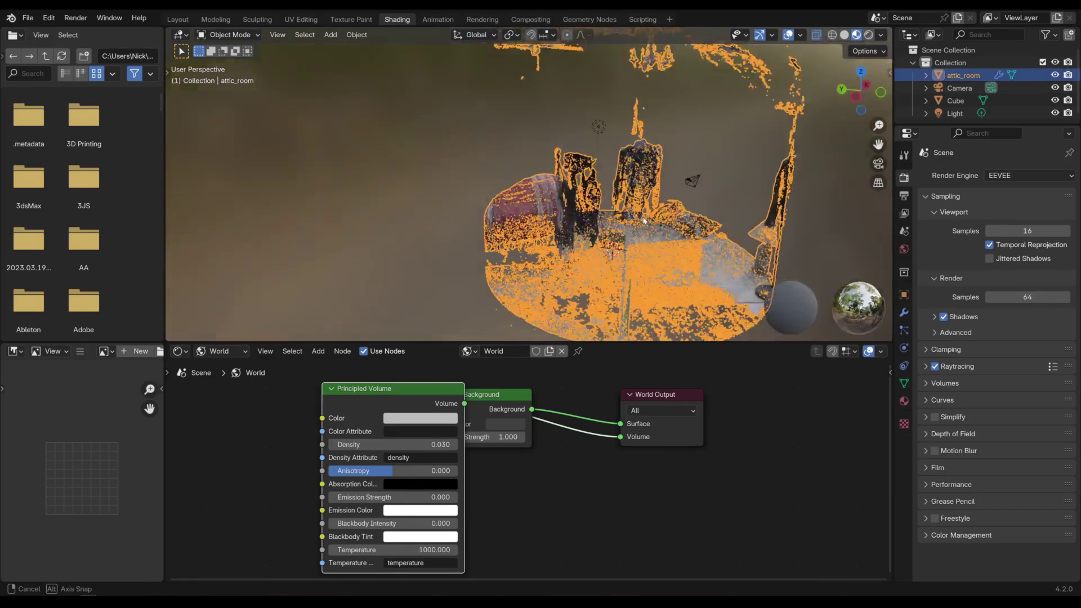